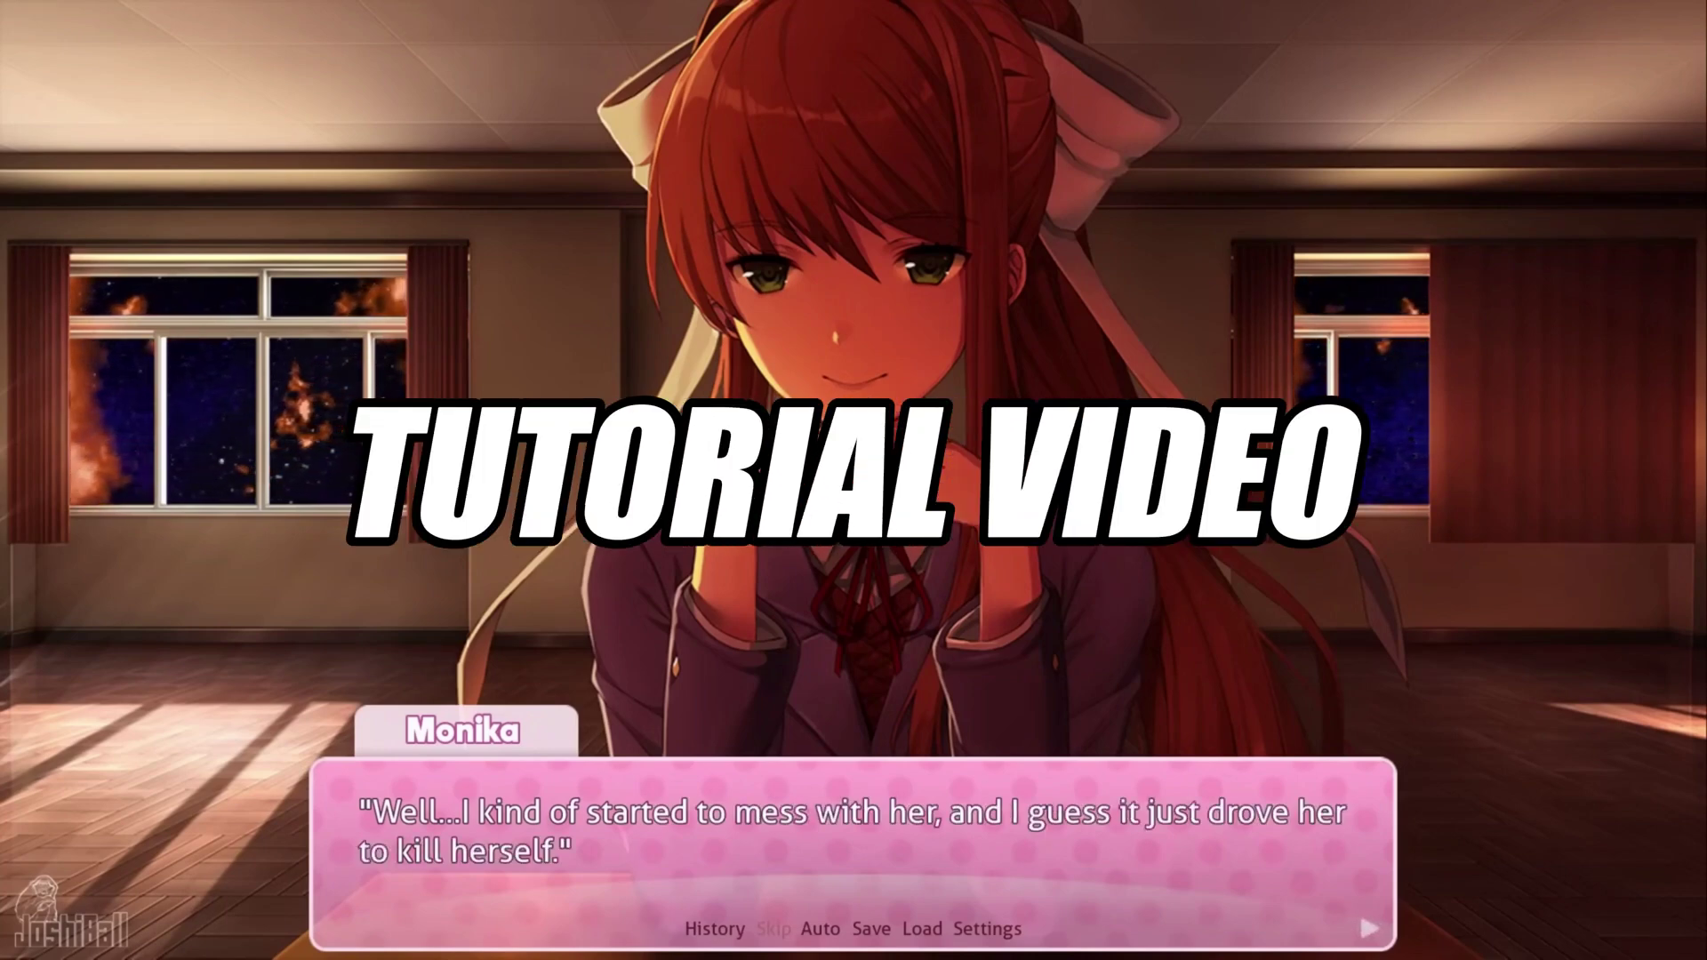
# Step through five more lines of Monika's classroom dialogue.
pyautogui.press('Return')
pyautogui.press('Return')
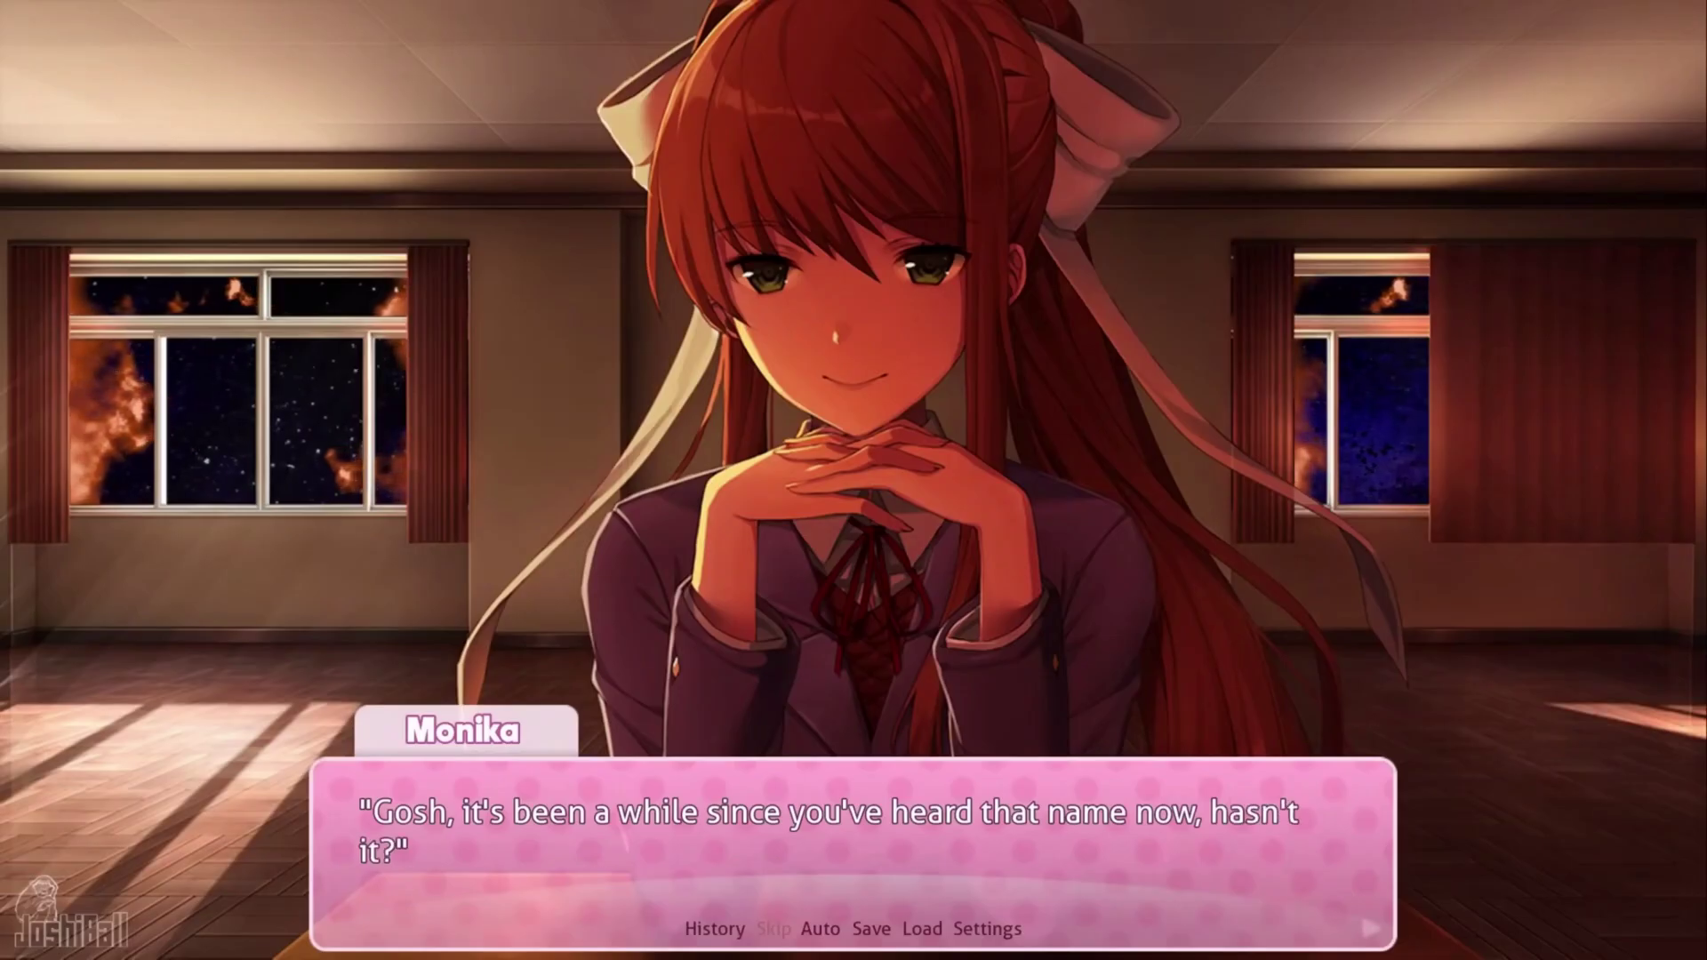
pyautogui.press('Return')
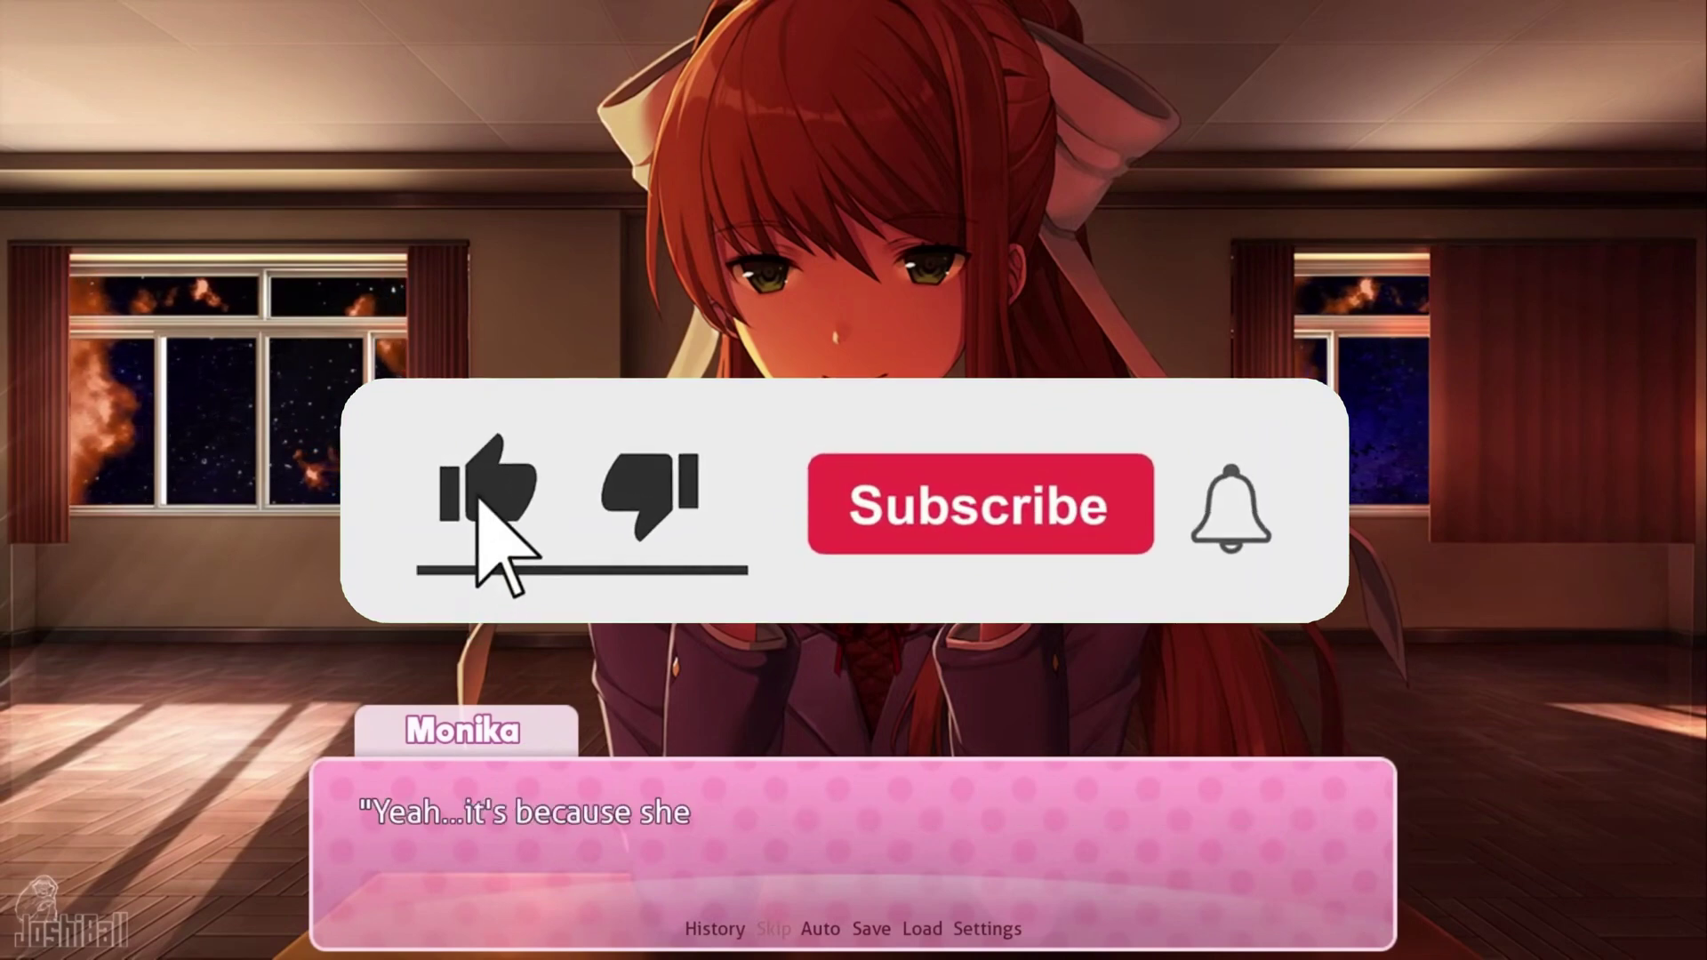
pyautogui.press('Return')
pyautogui.press('Return')
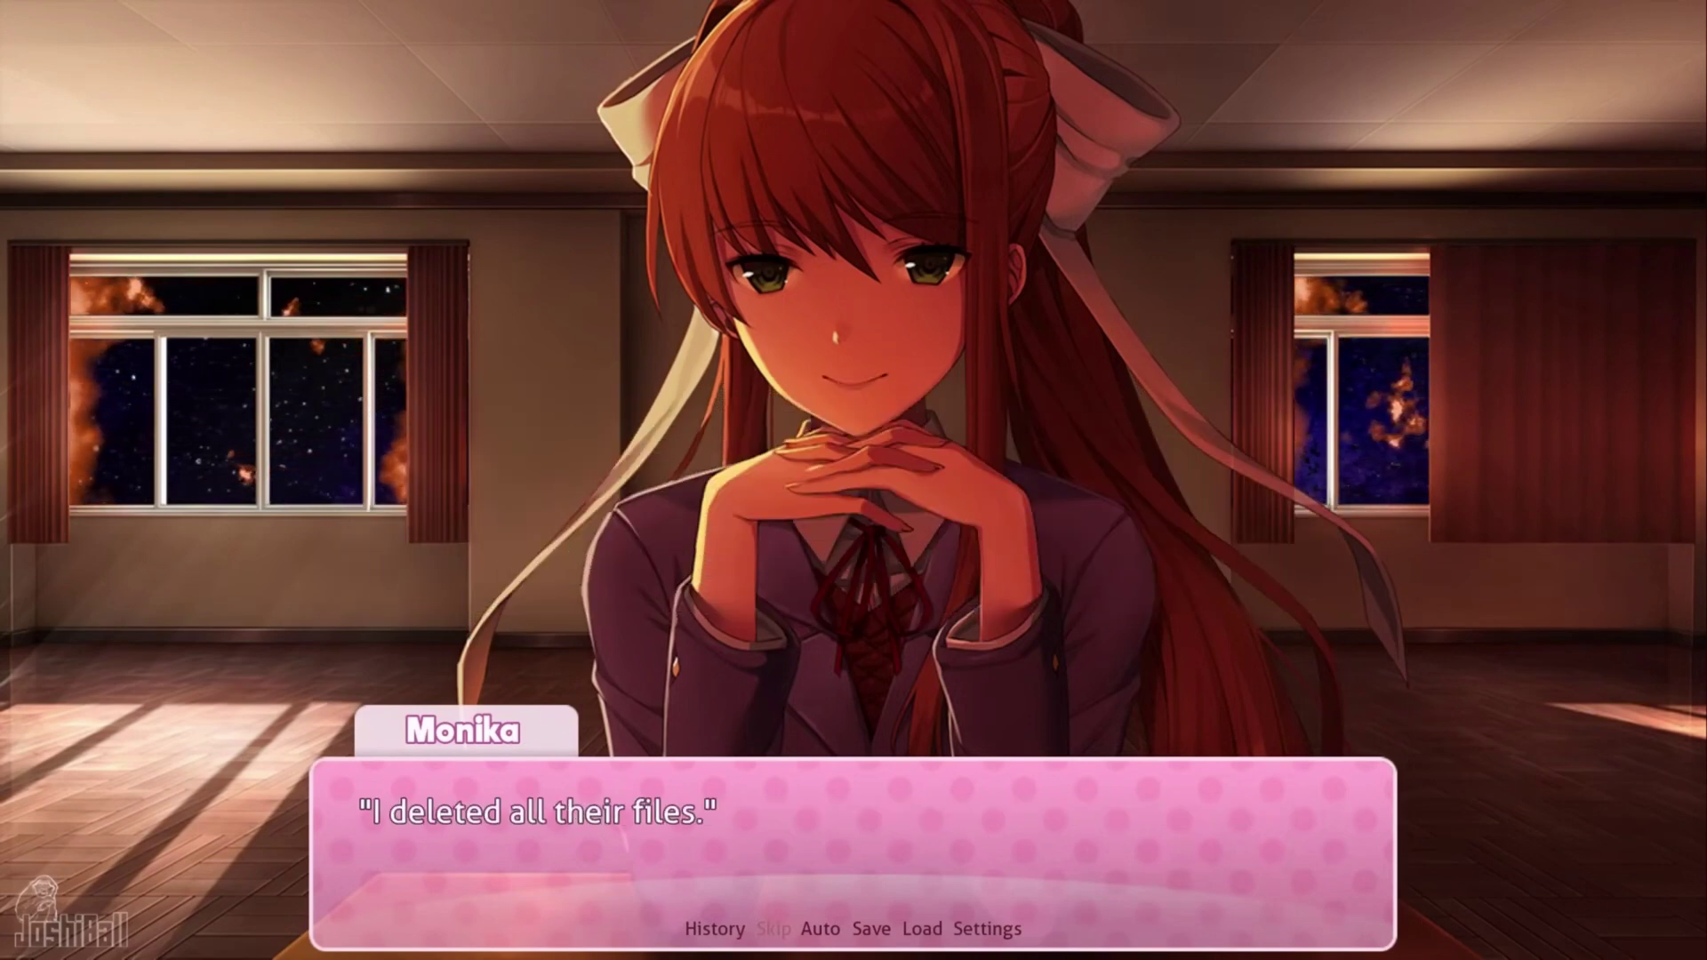
pyautogui.press('Return')
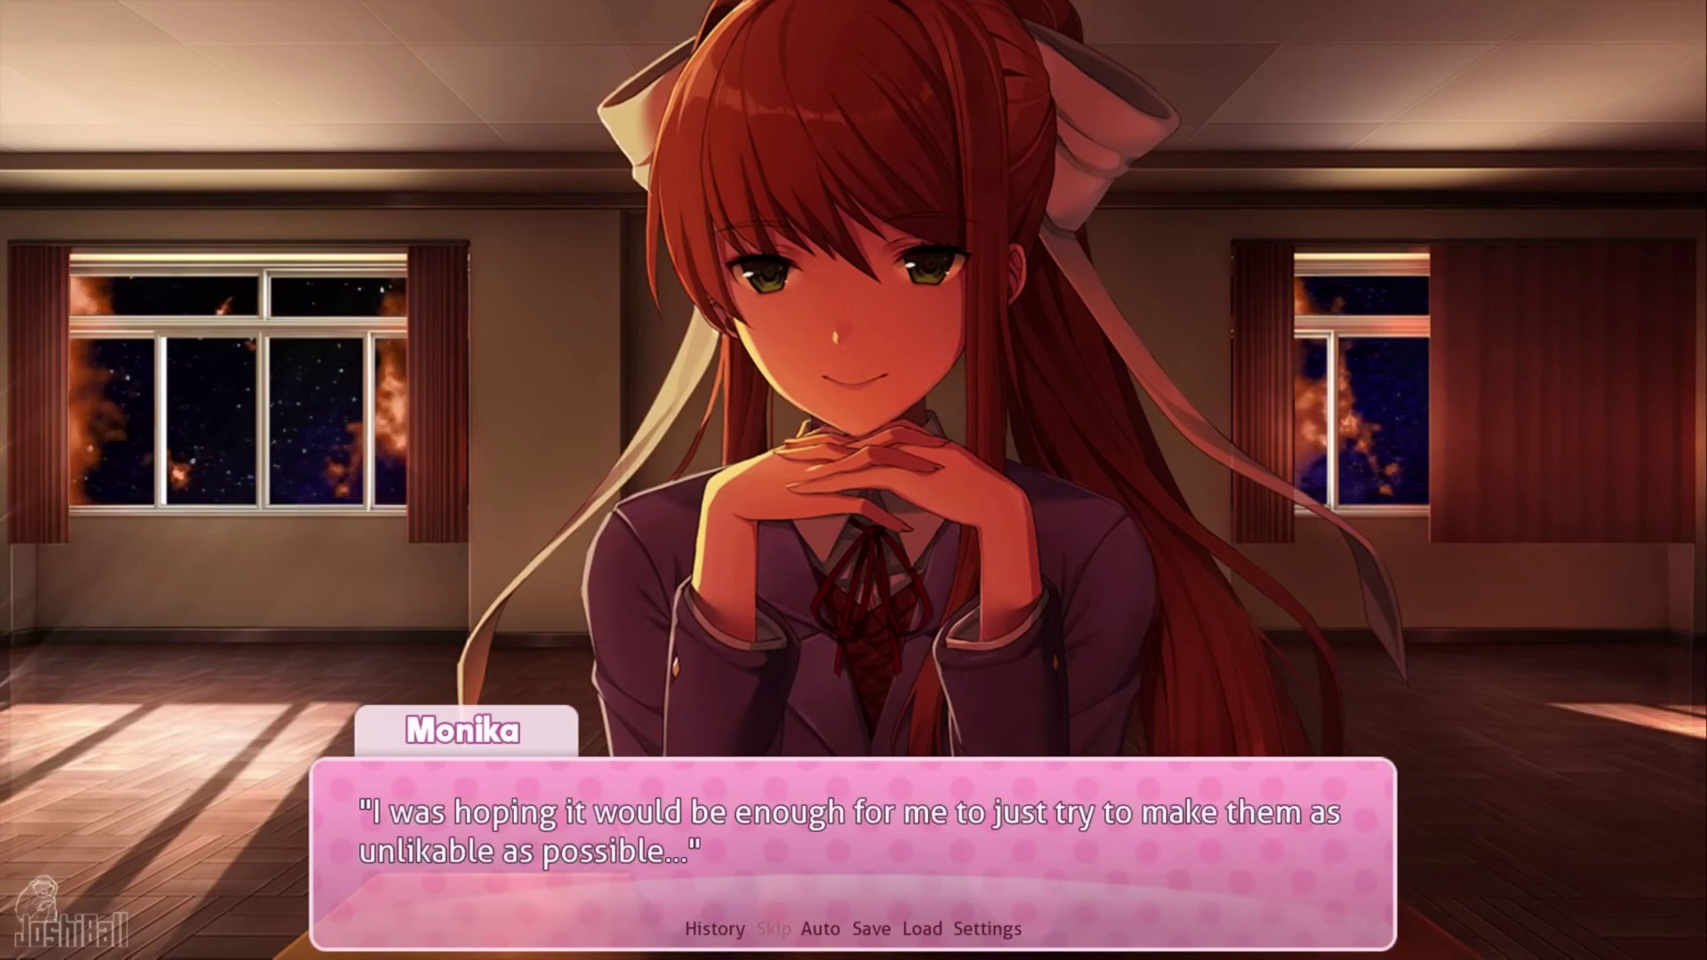
pyautogui.press('Return')
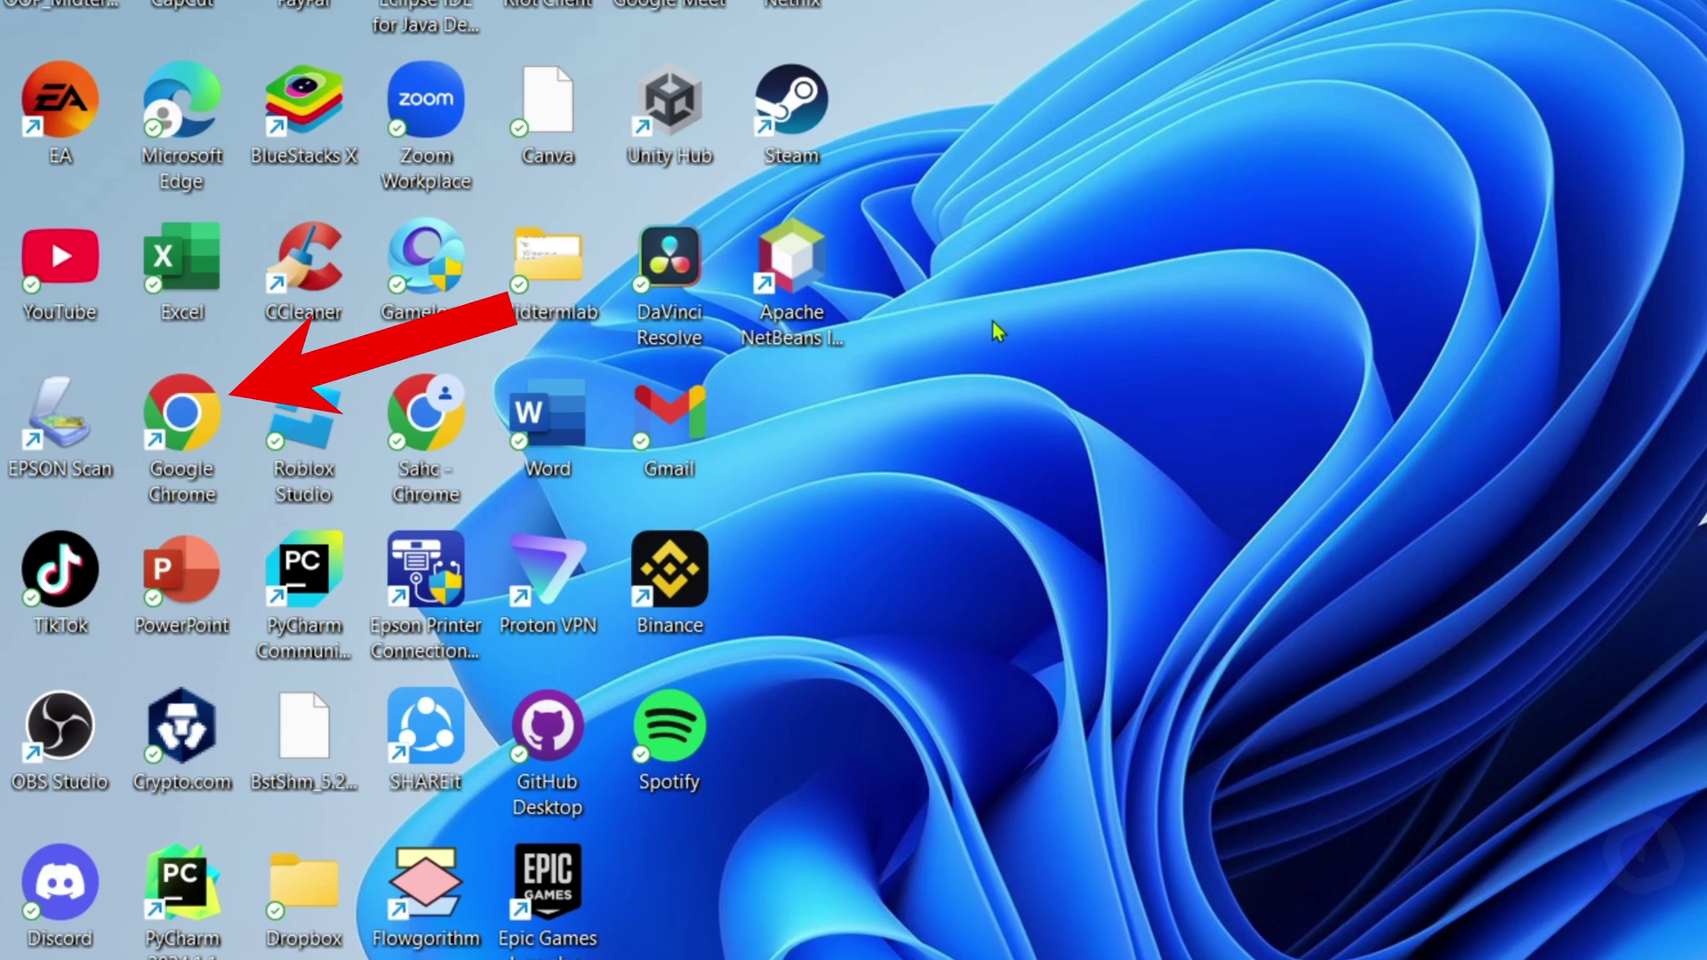
# Launch Google Chrome from the desktop and focus the new tab's address bar.
pyautogui.doubleClick(197, 443)
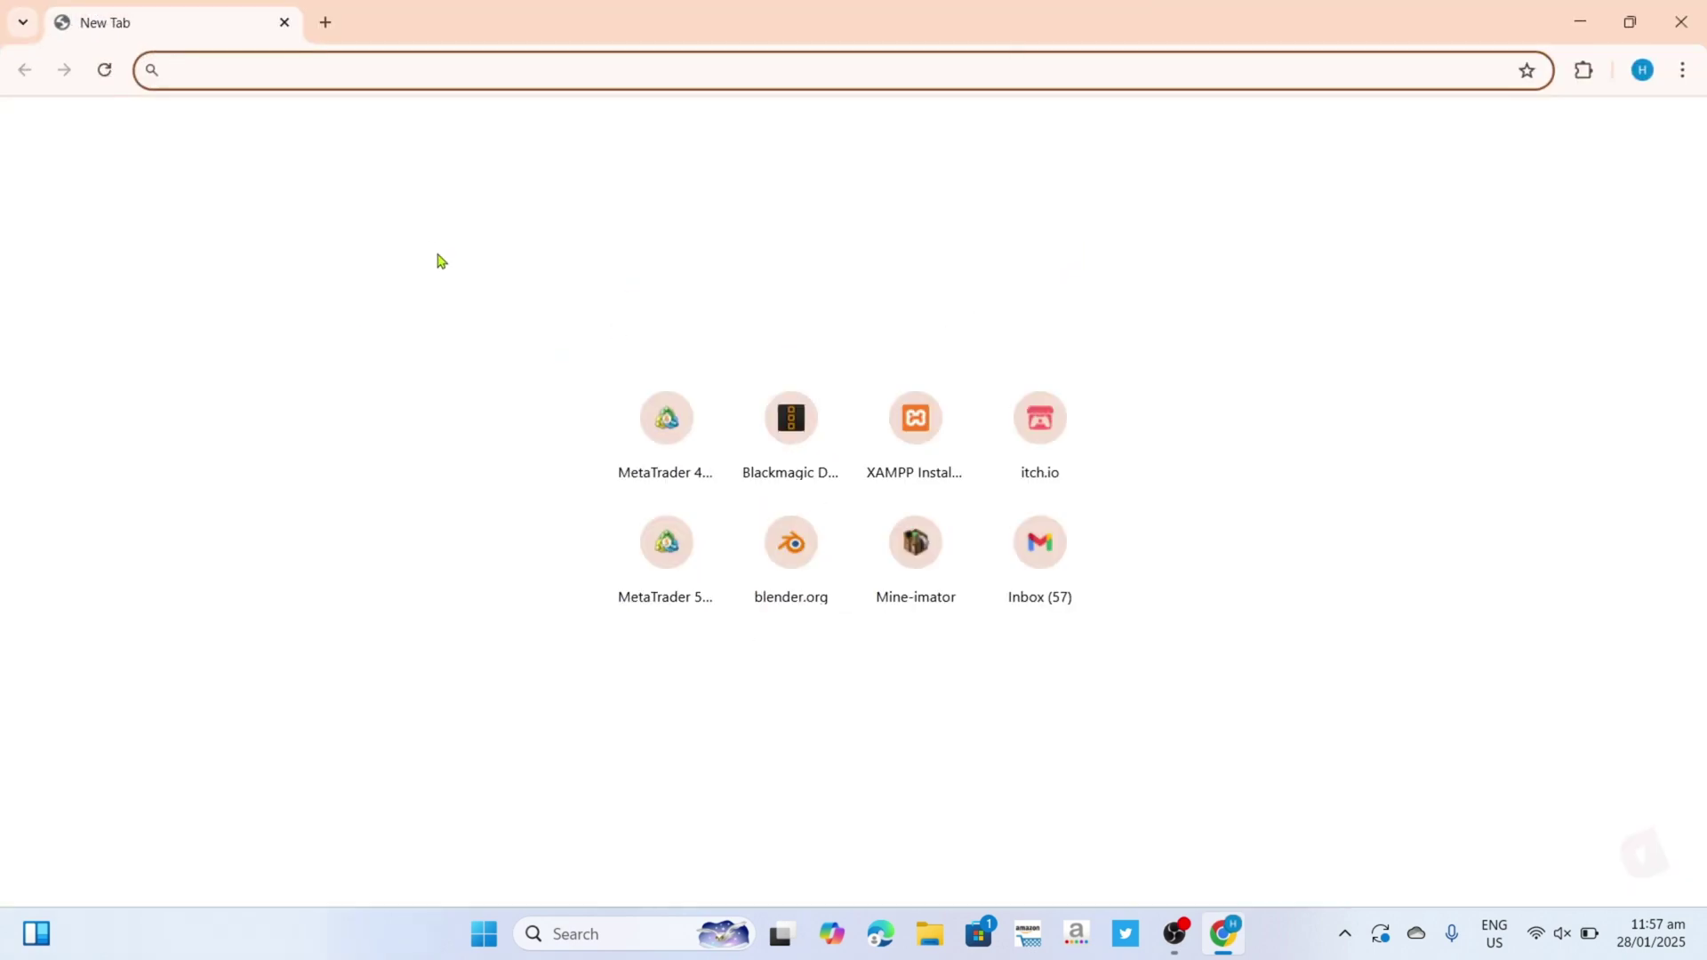
pyautogui.click(447, 380)
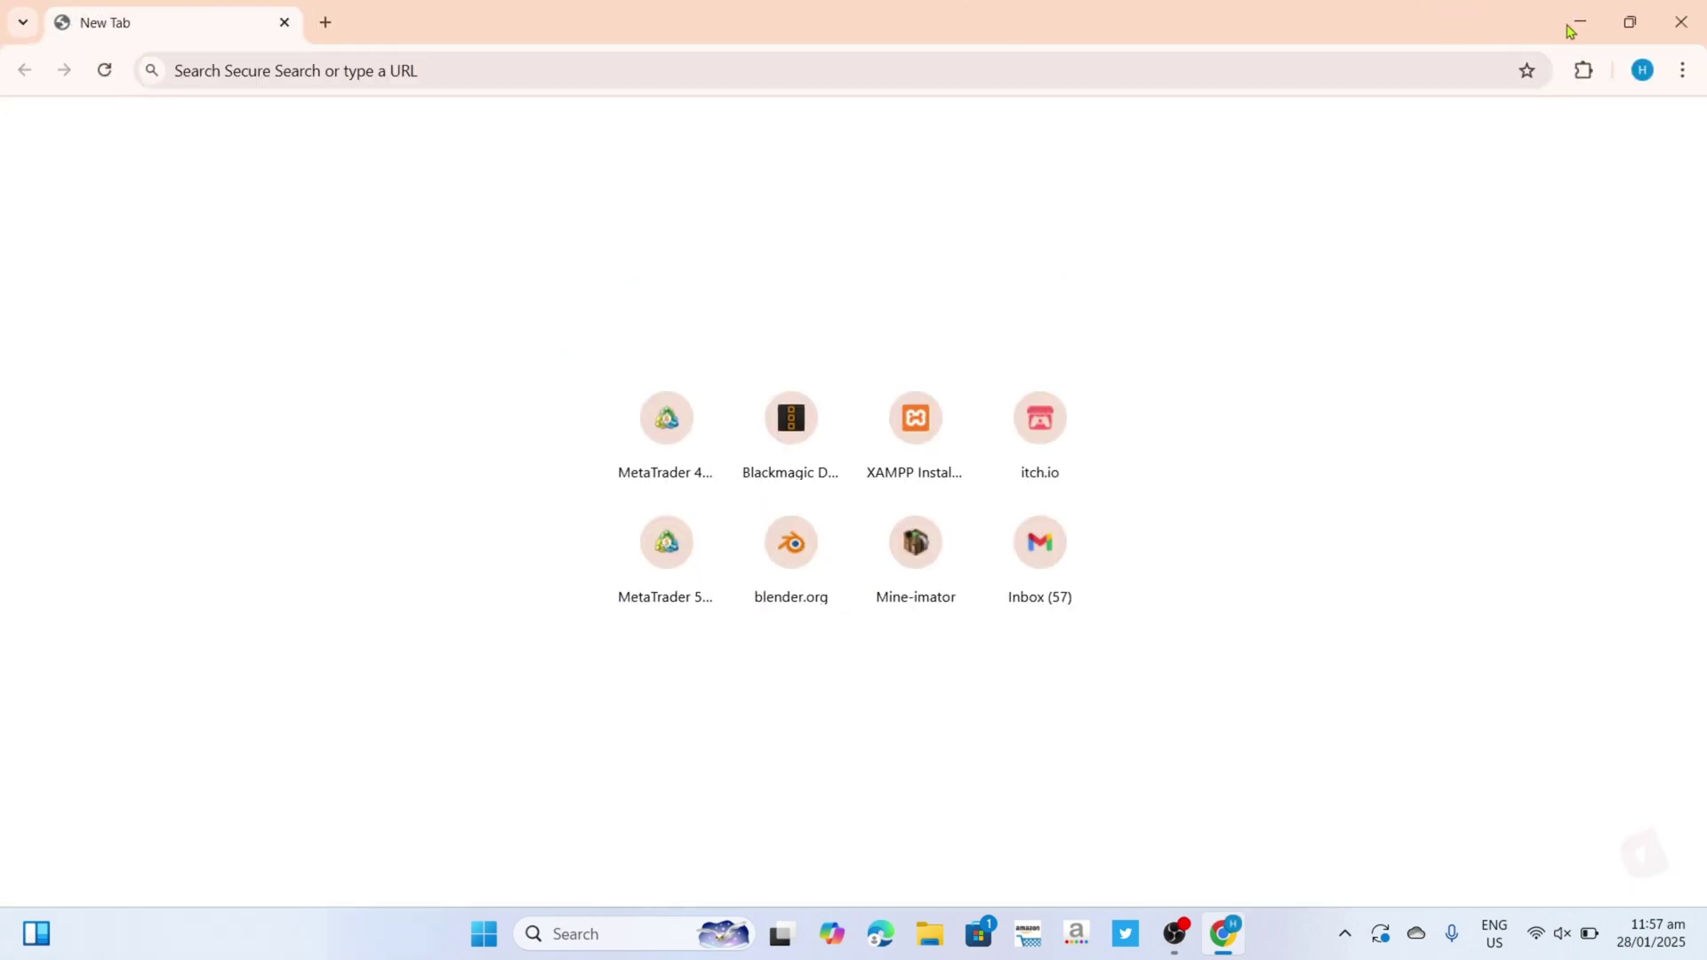
pyautogui.click(711, 71)
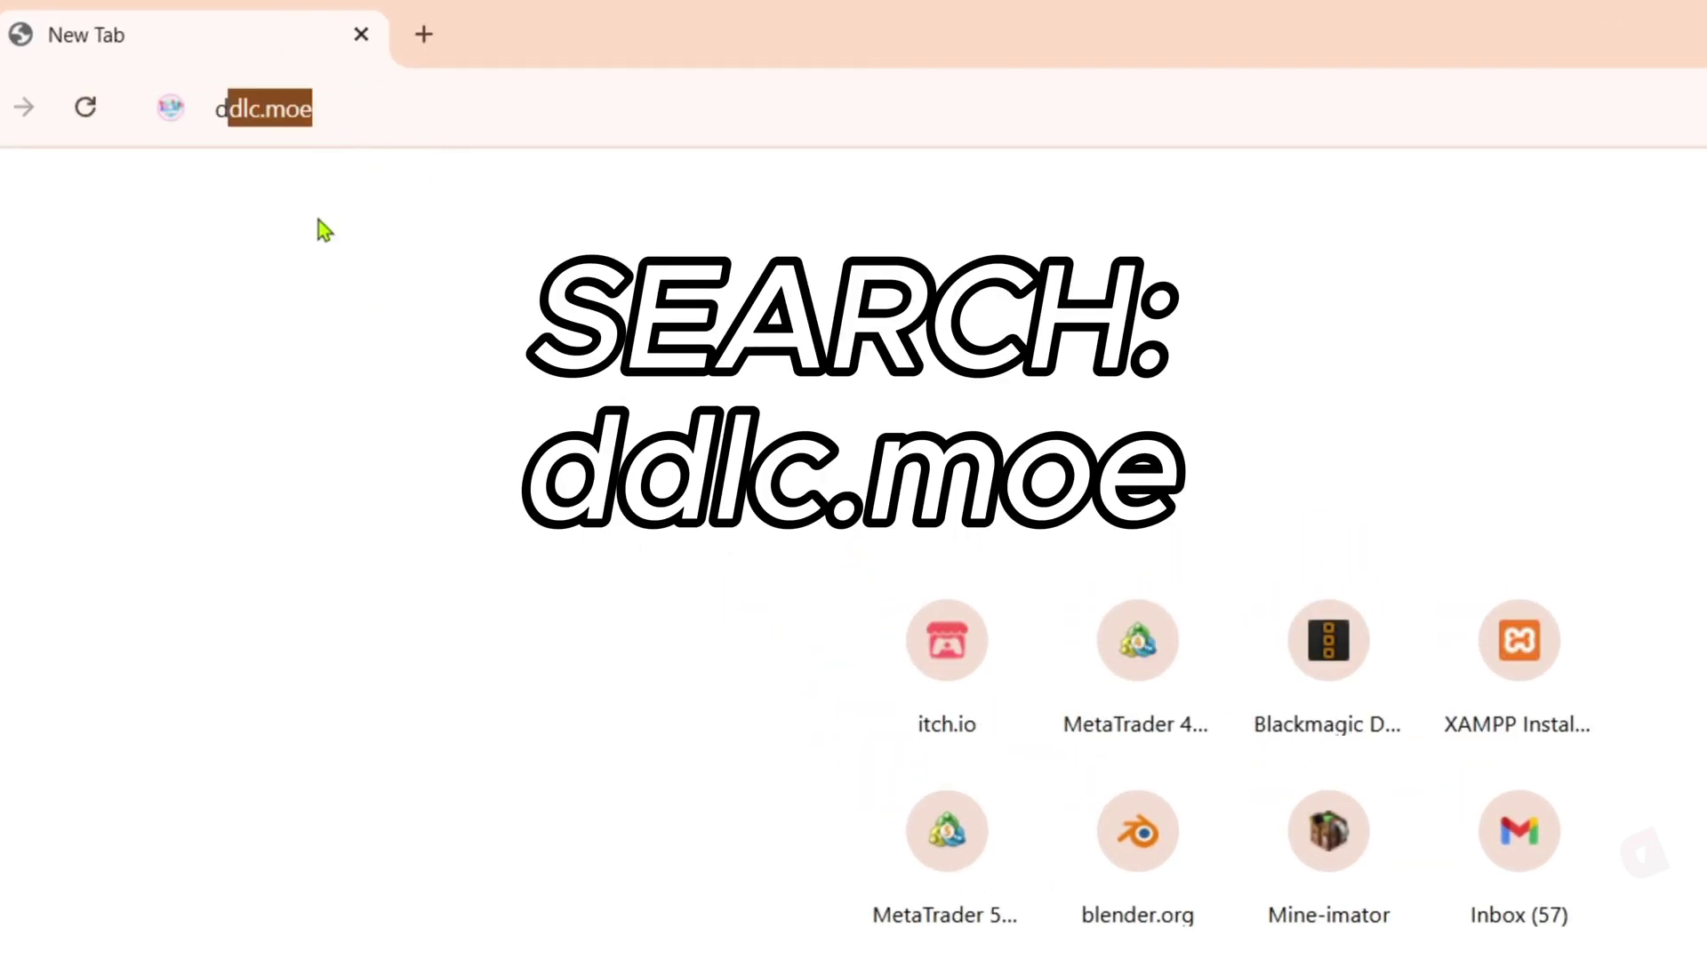
# Load ddlc.moe and scroll down to the itch.io download panel.
pyautogui.write('ddlc.moe')
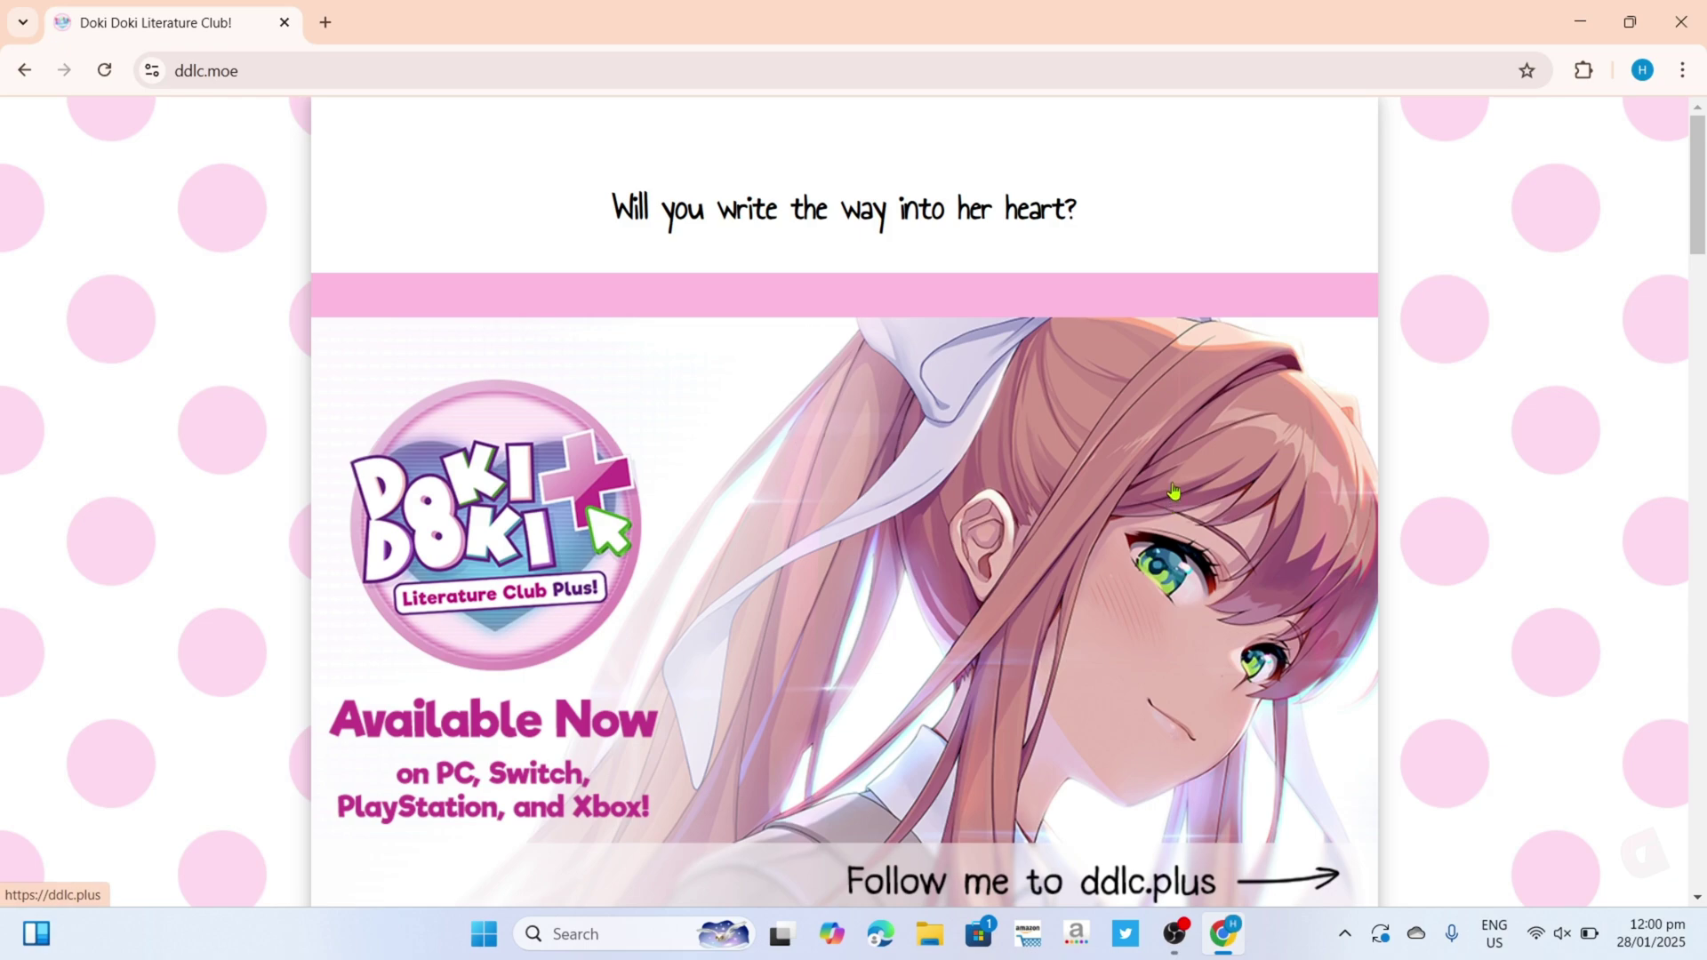
pyautogui.scroll(-15, 1171, 487)
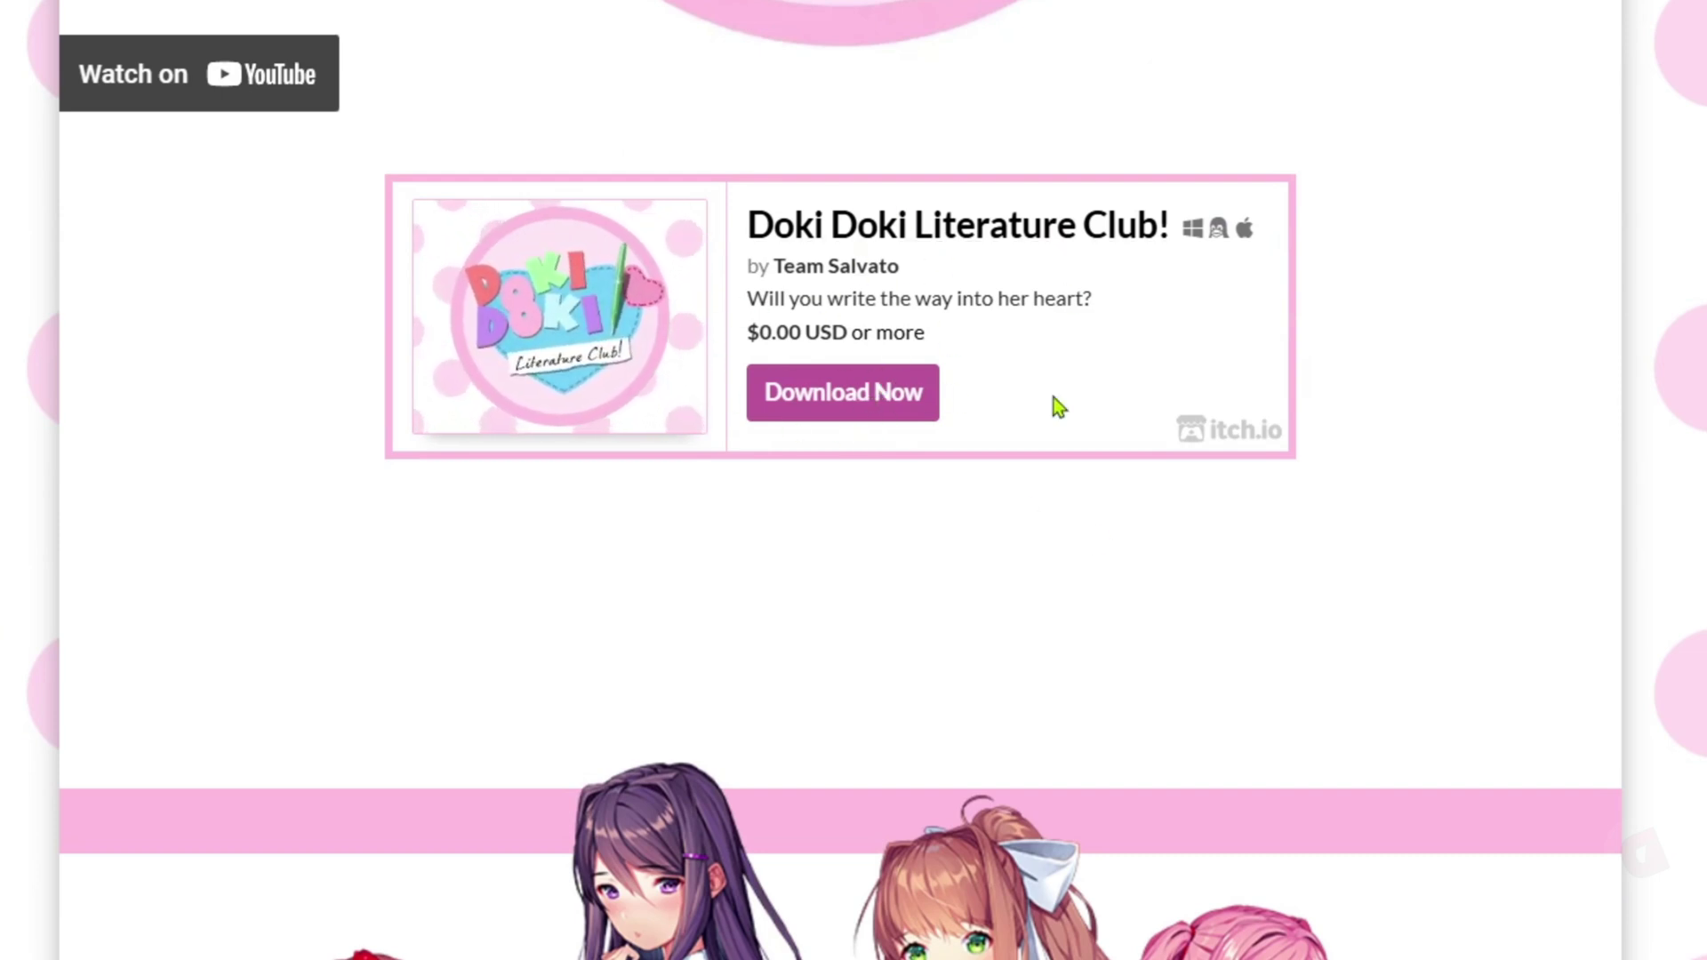
# Decline the itch.io payment and download the Windows build, ddlc-win.zip.
pyautogui.click(872, 414)
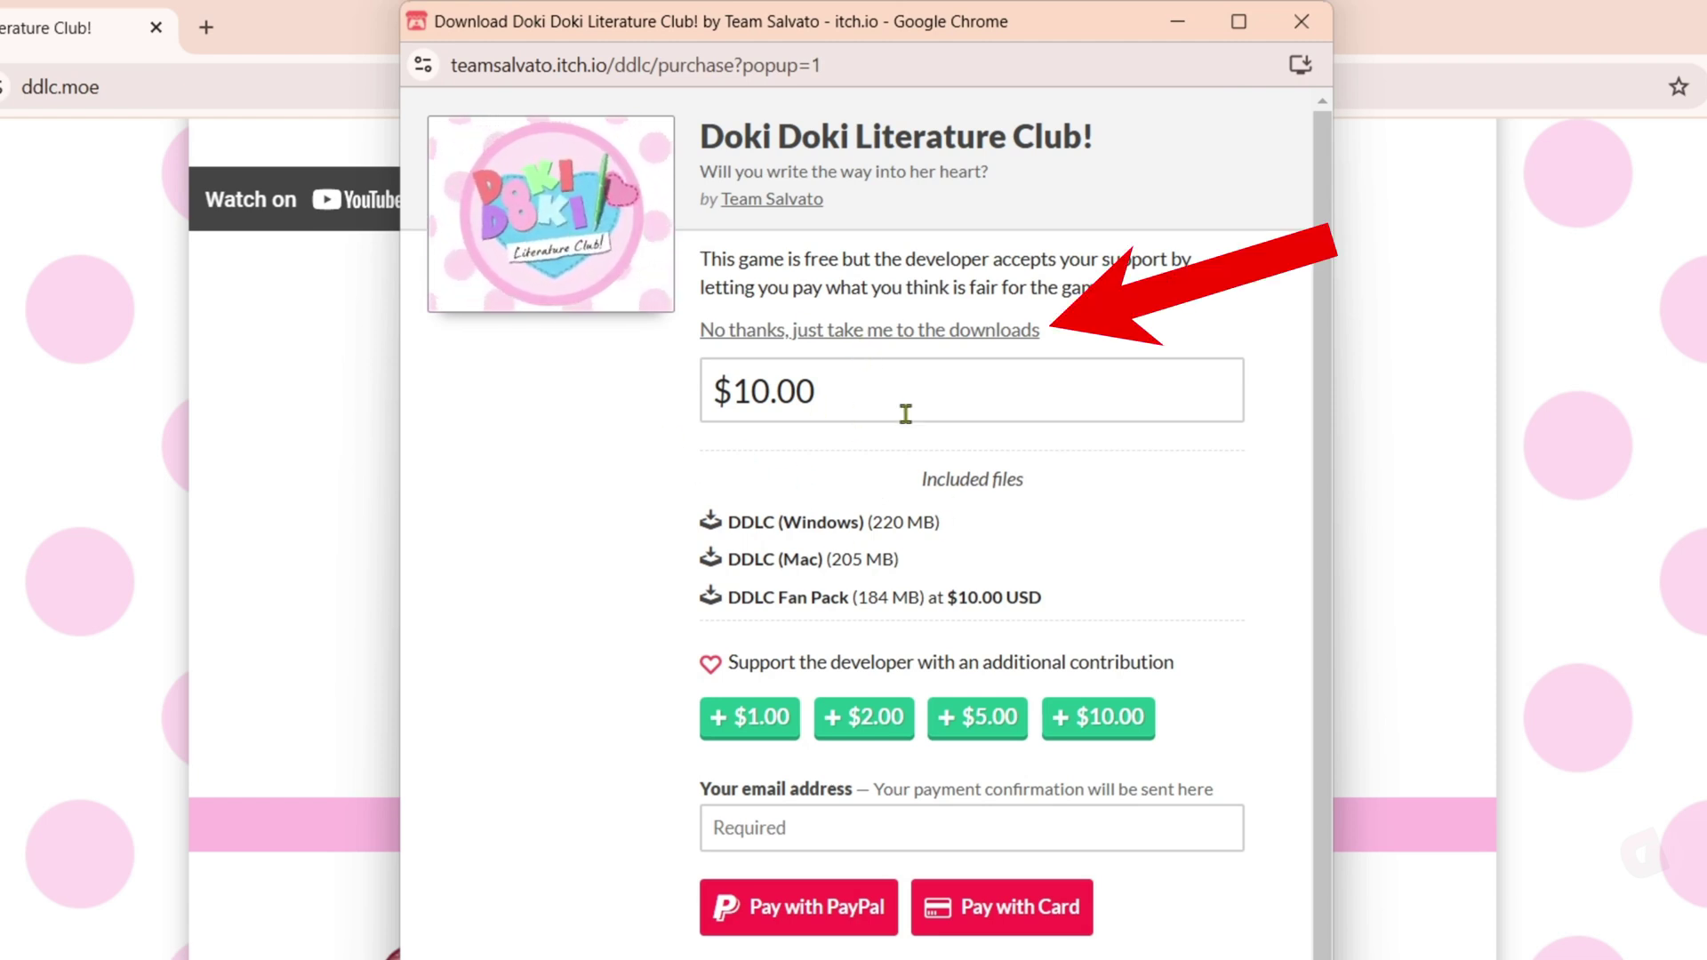
pyautogui.click(860, 349)
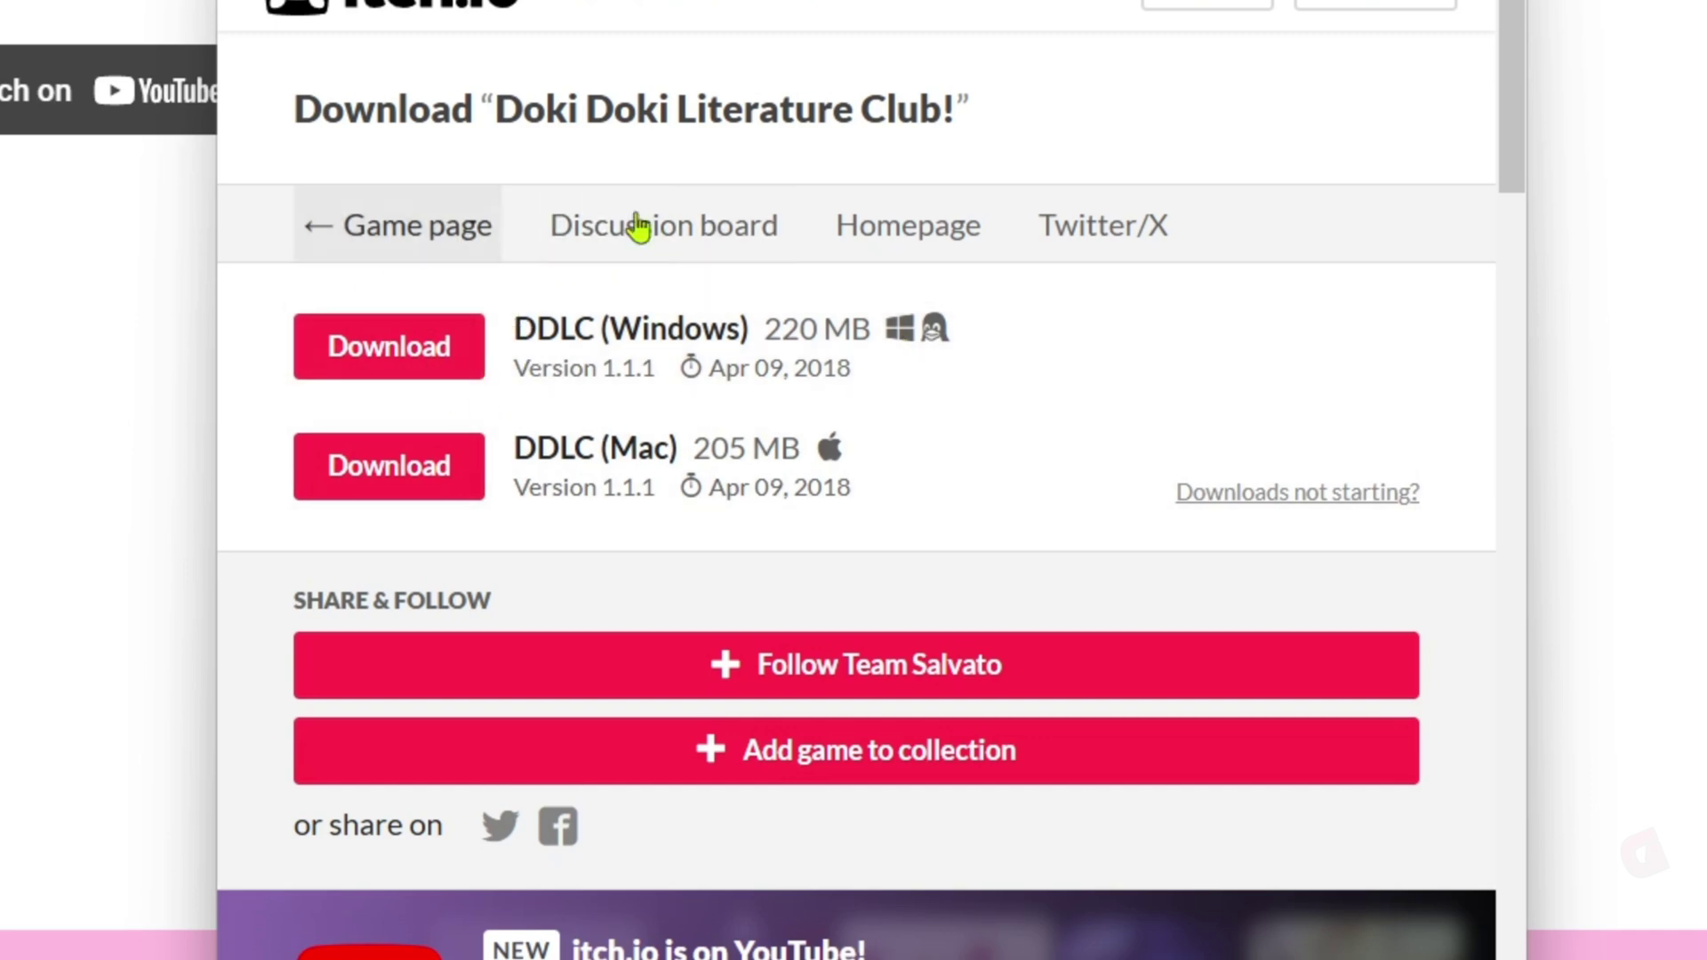
pyautogui.moveTo(755, 331); pyautogui.dragTo(520, 331)
pyautogui.click(572, 572)
pyautogui.click(454, 356)
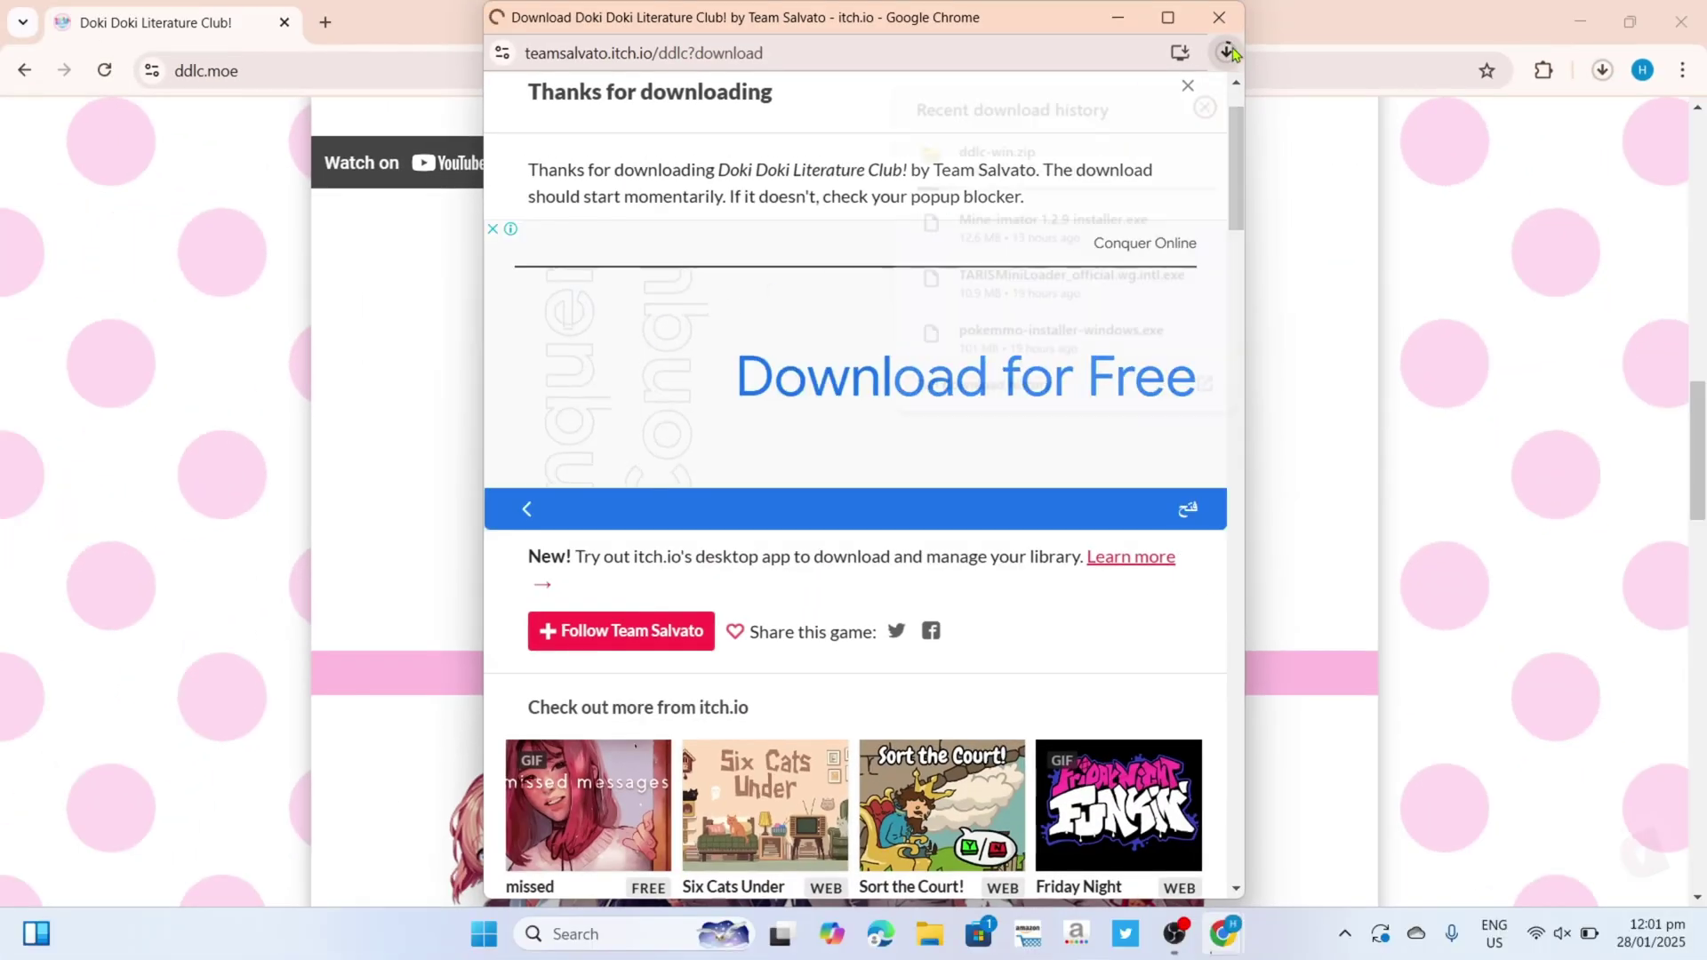
# Open the completed 221 MB ddlc-win.zip from Chrome's downloads list.
pyautogui.click(1227, 55)
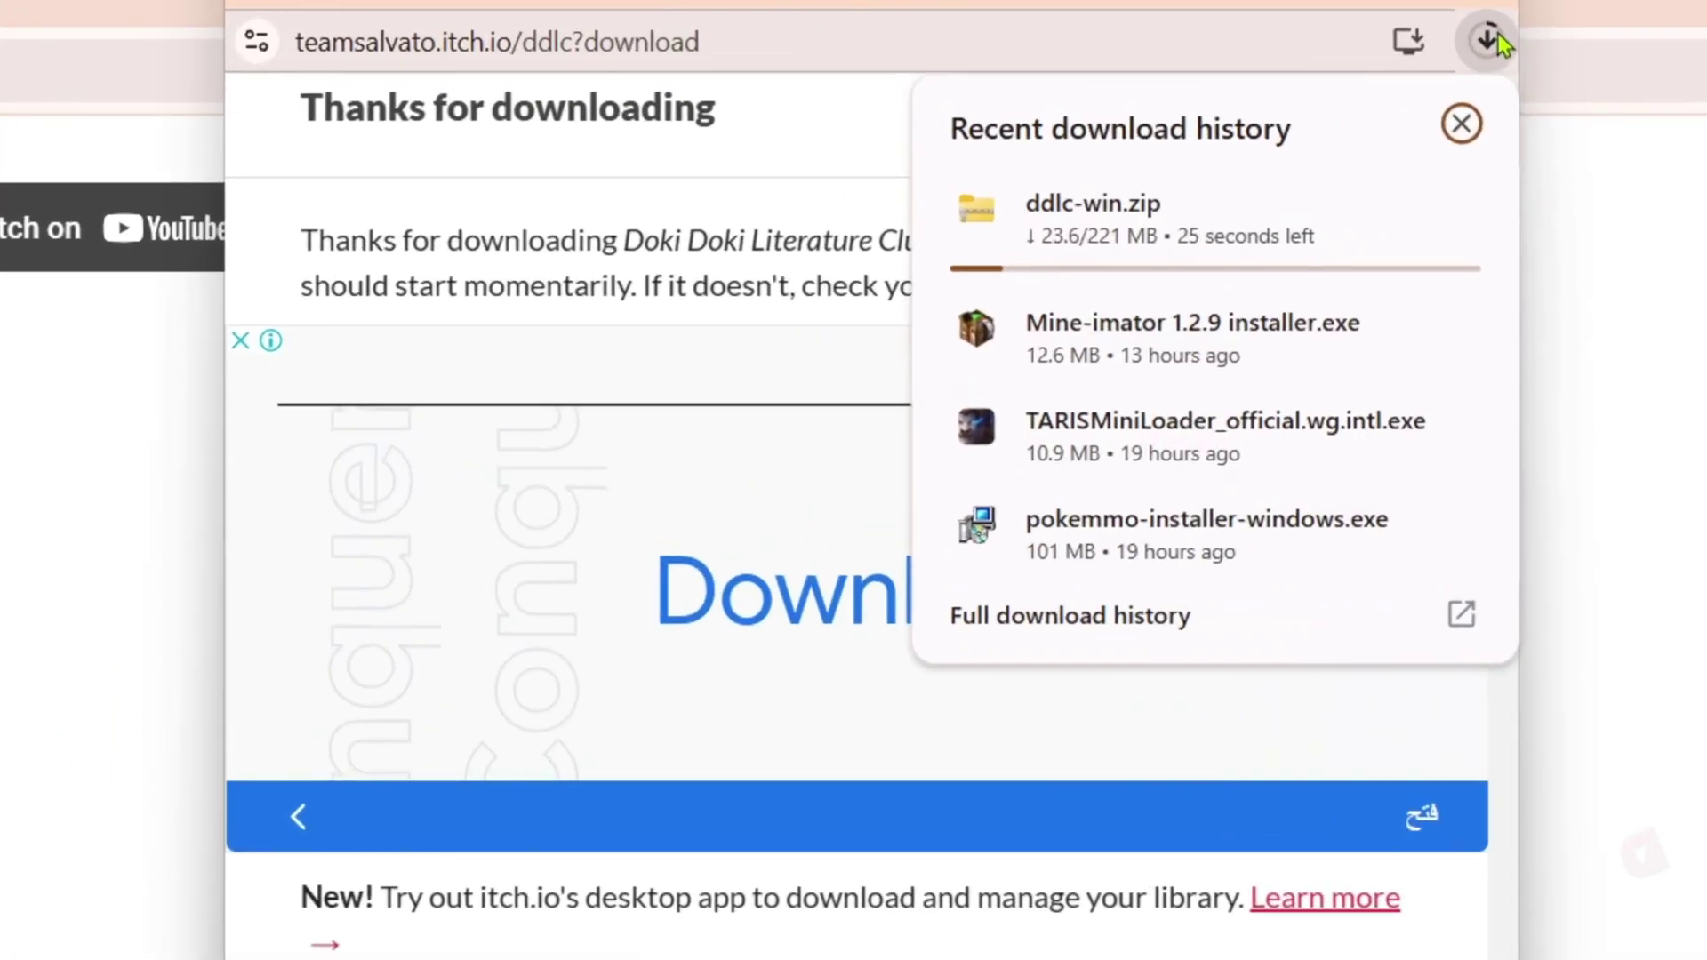
pyautogui.moveTo(1471, 249)
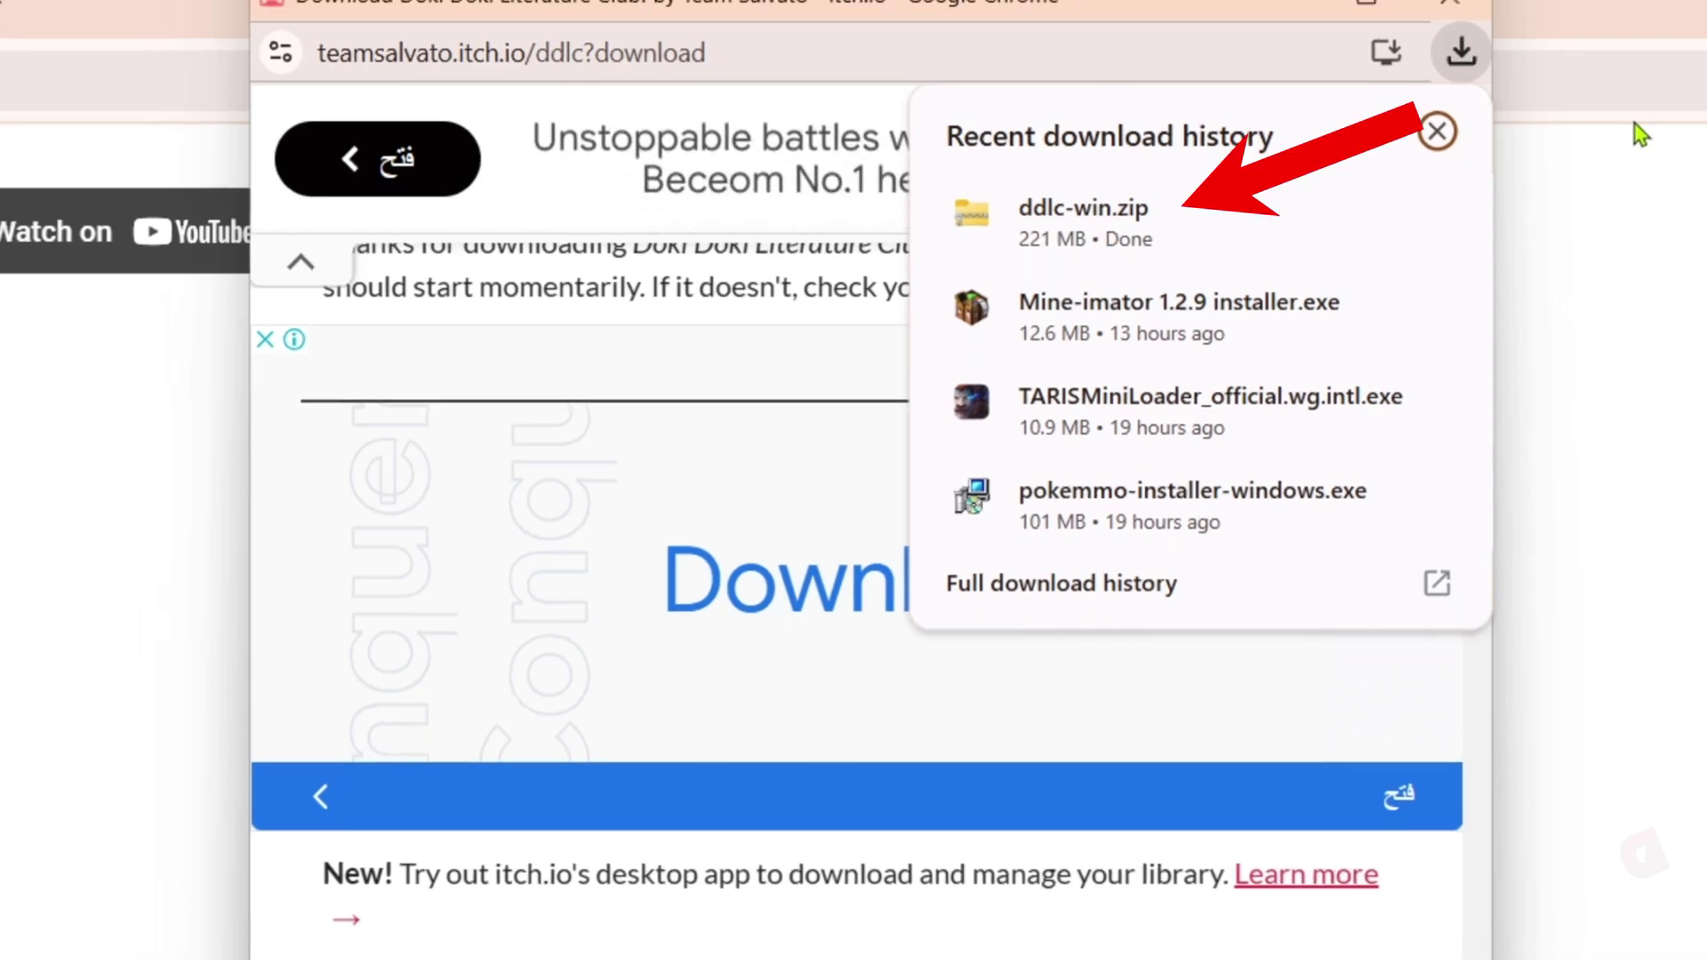
pyautogui.click(1191, 227)
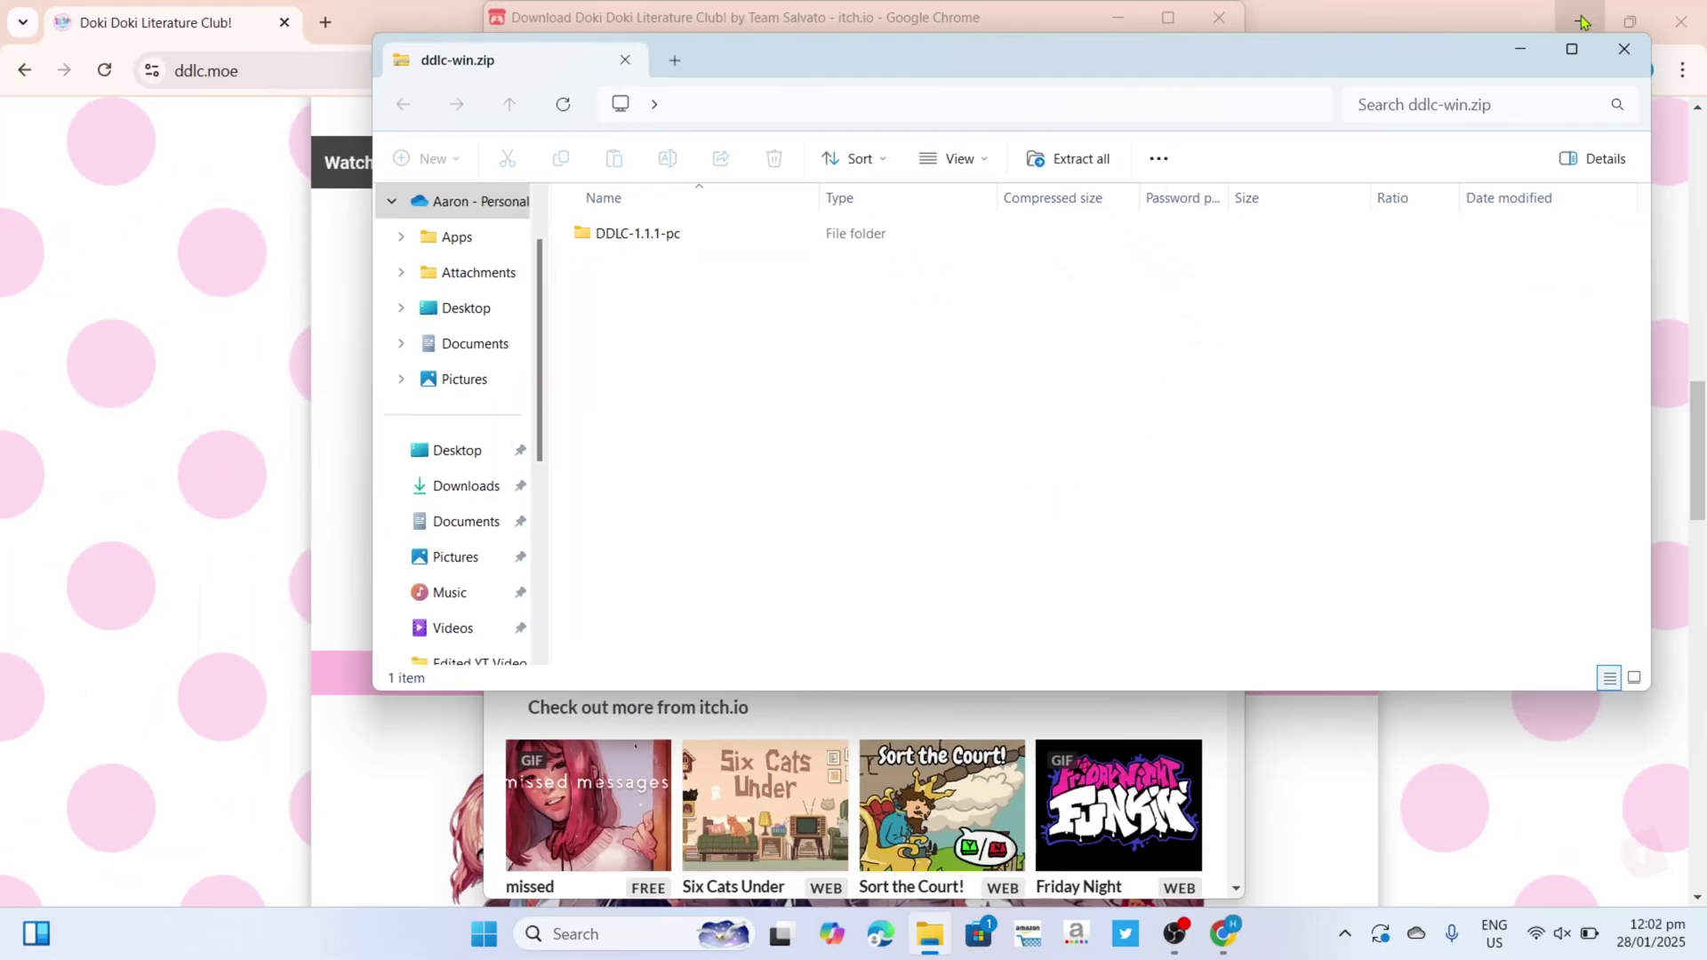
# Minimise Chrome and open the DDLC-1.1.1-pc folder inside ddlc-win.zip.
pyautogui.doubleClick(1142, 13)
pyautogui.click(1119, 39)
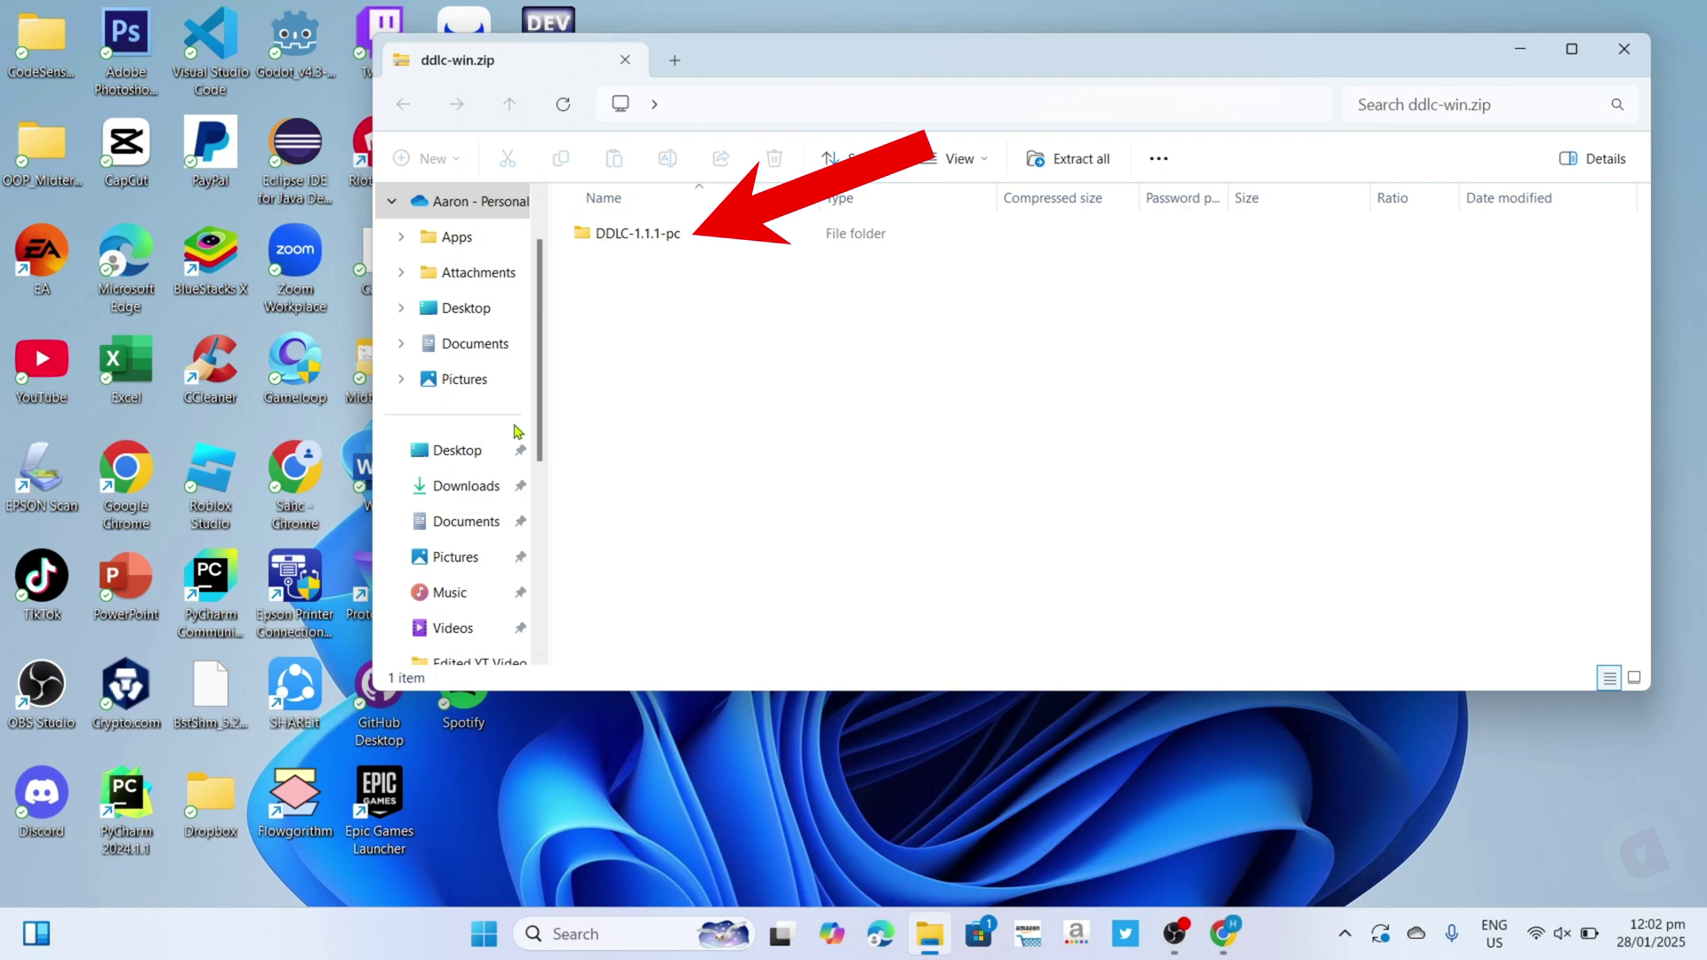
pyautogui.doubleClick(729, 237)
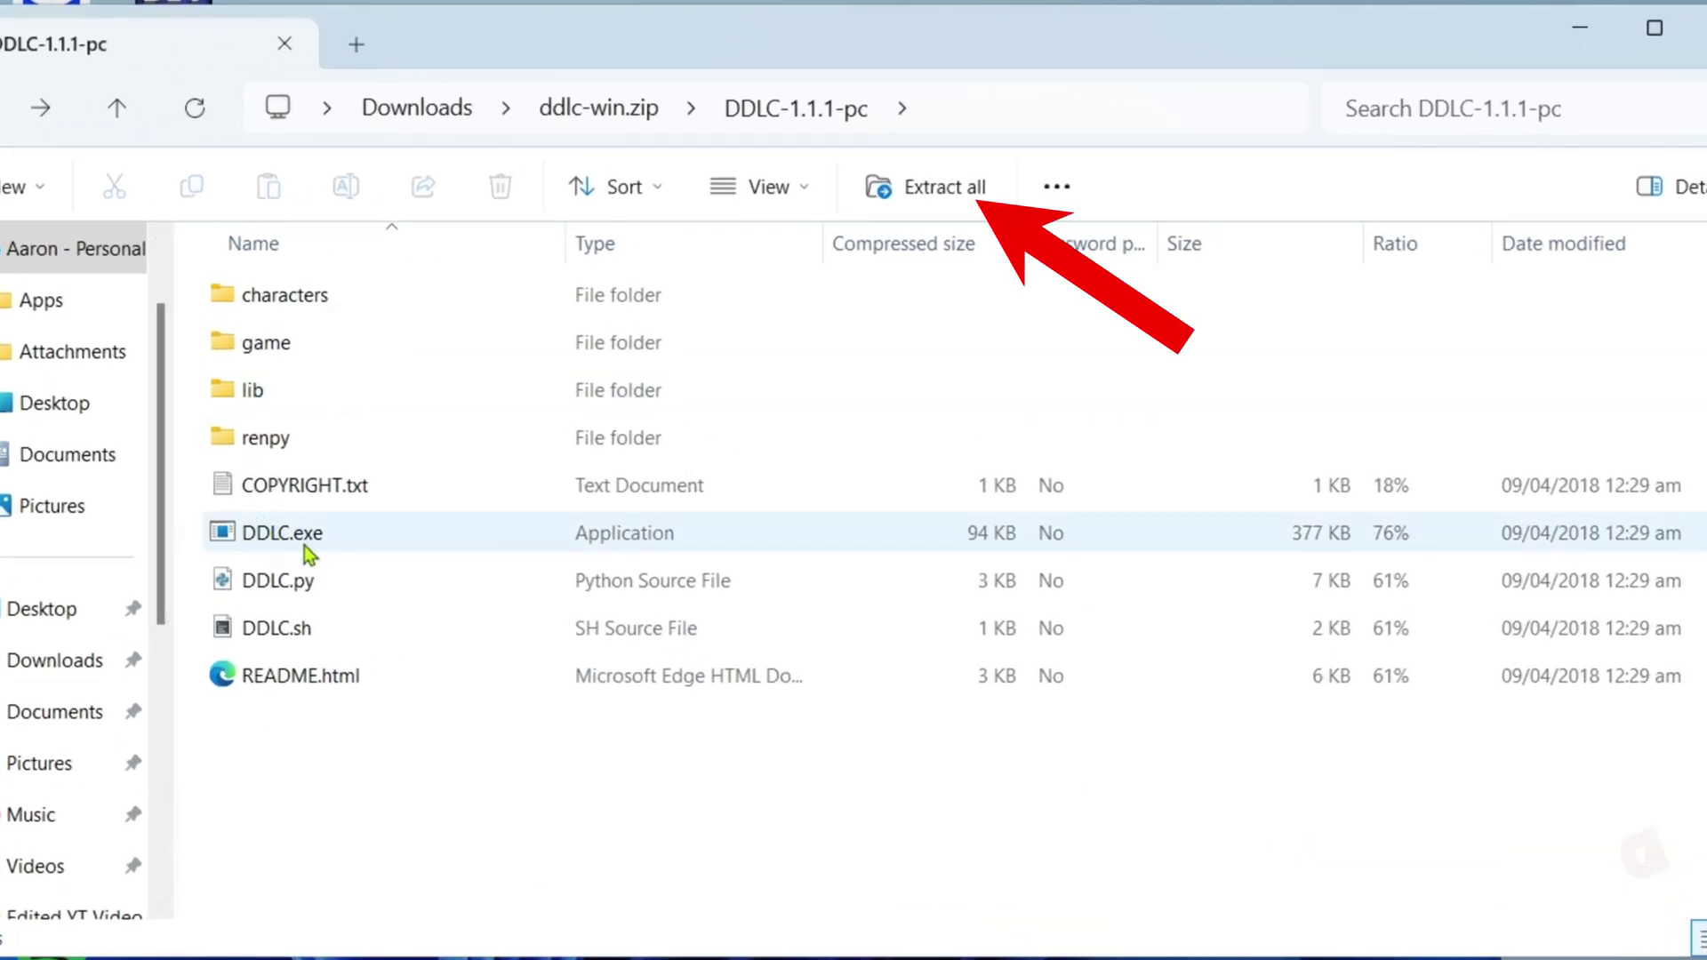
# Extract all of ddlc-win.zip to the default Downloads\ddlc-win folder.
pyautogui.click(965, 200)
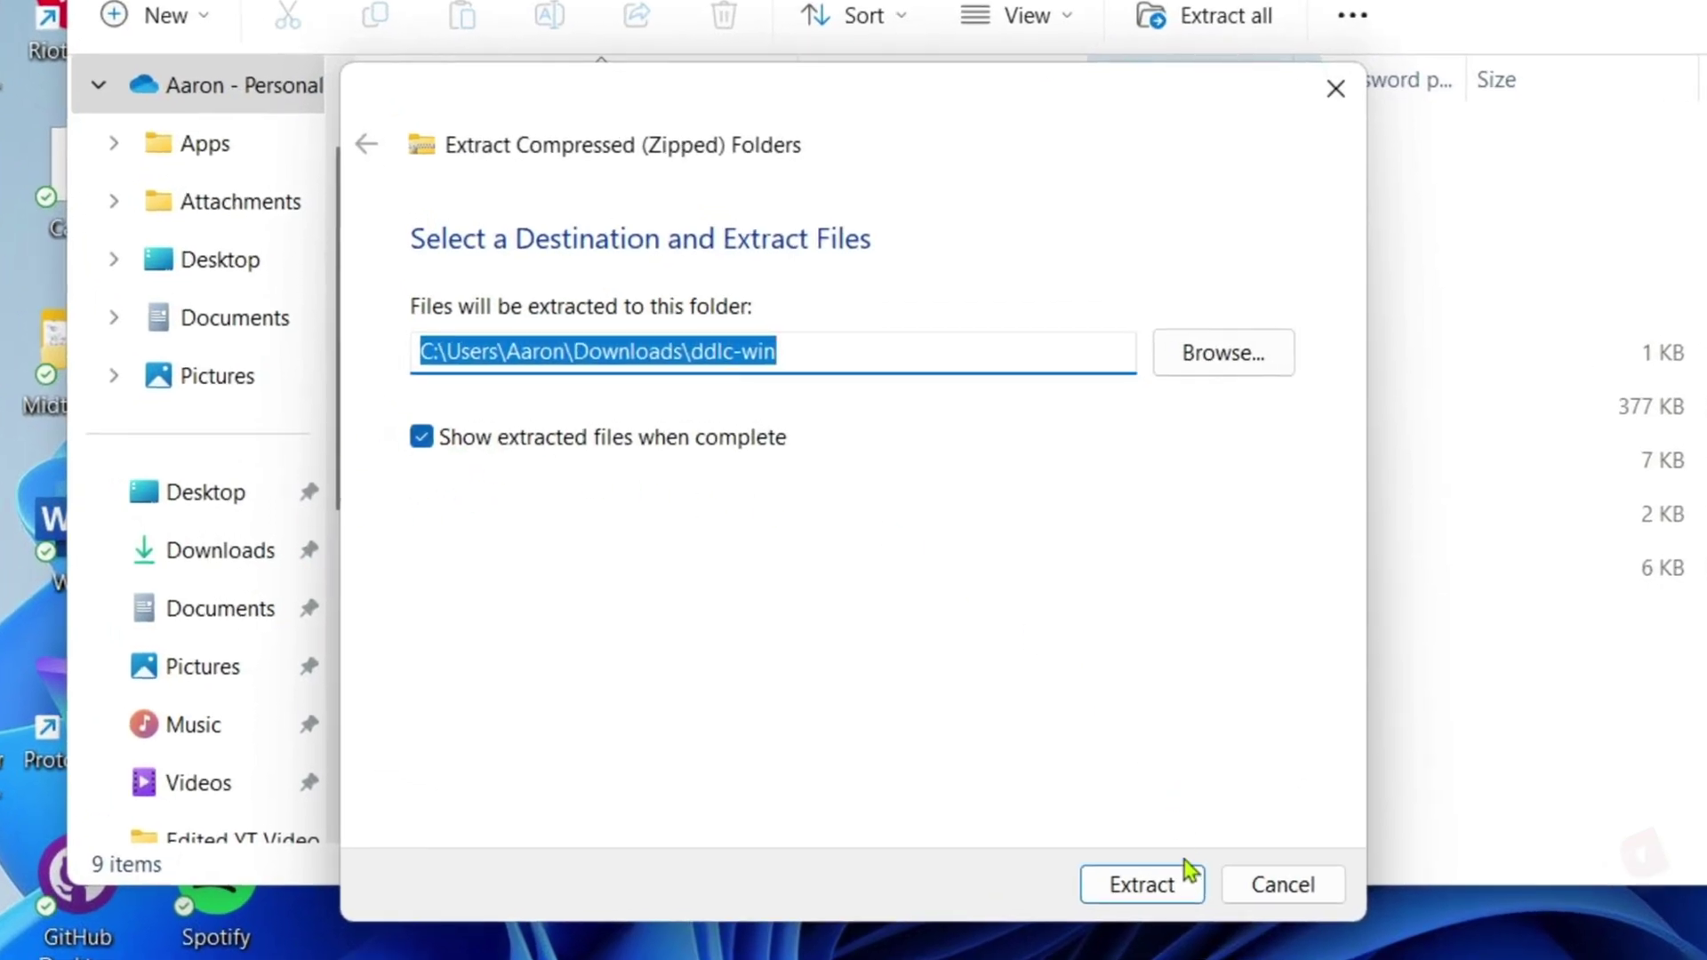
pyautogui.click(1188, 869)
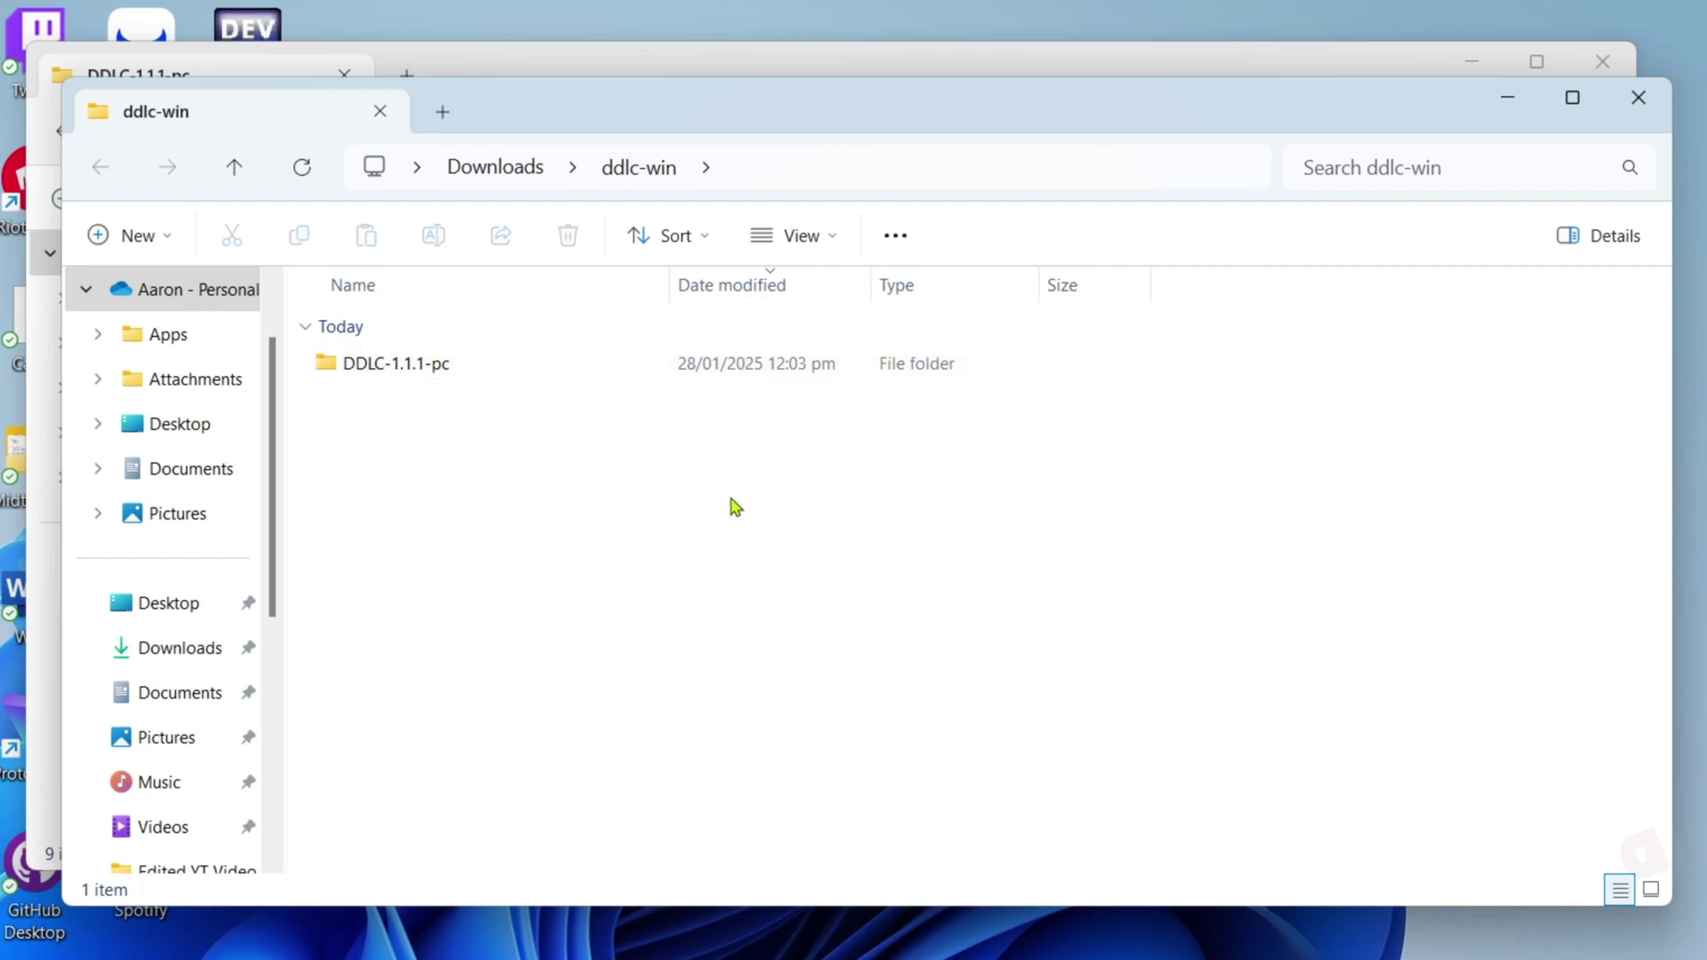
# Open the extracted DDLC-1.1.1-pc folder and select DDLC.exe.
pyautogui.doubleClick(484, 368)
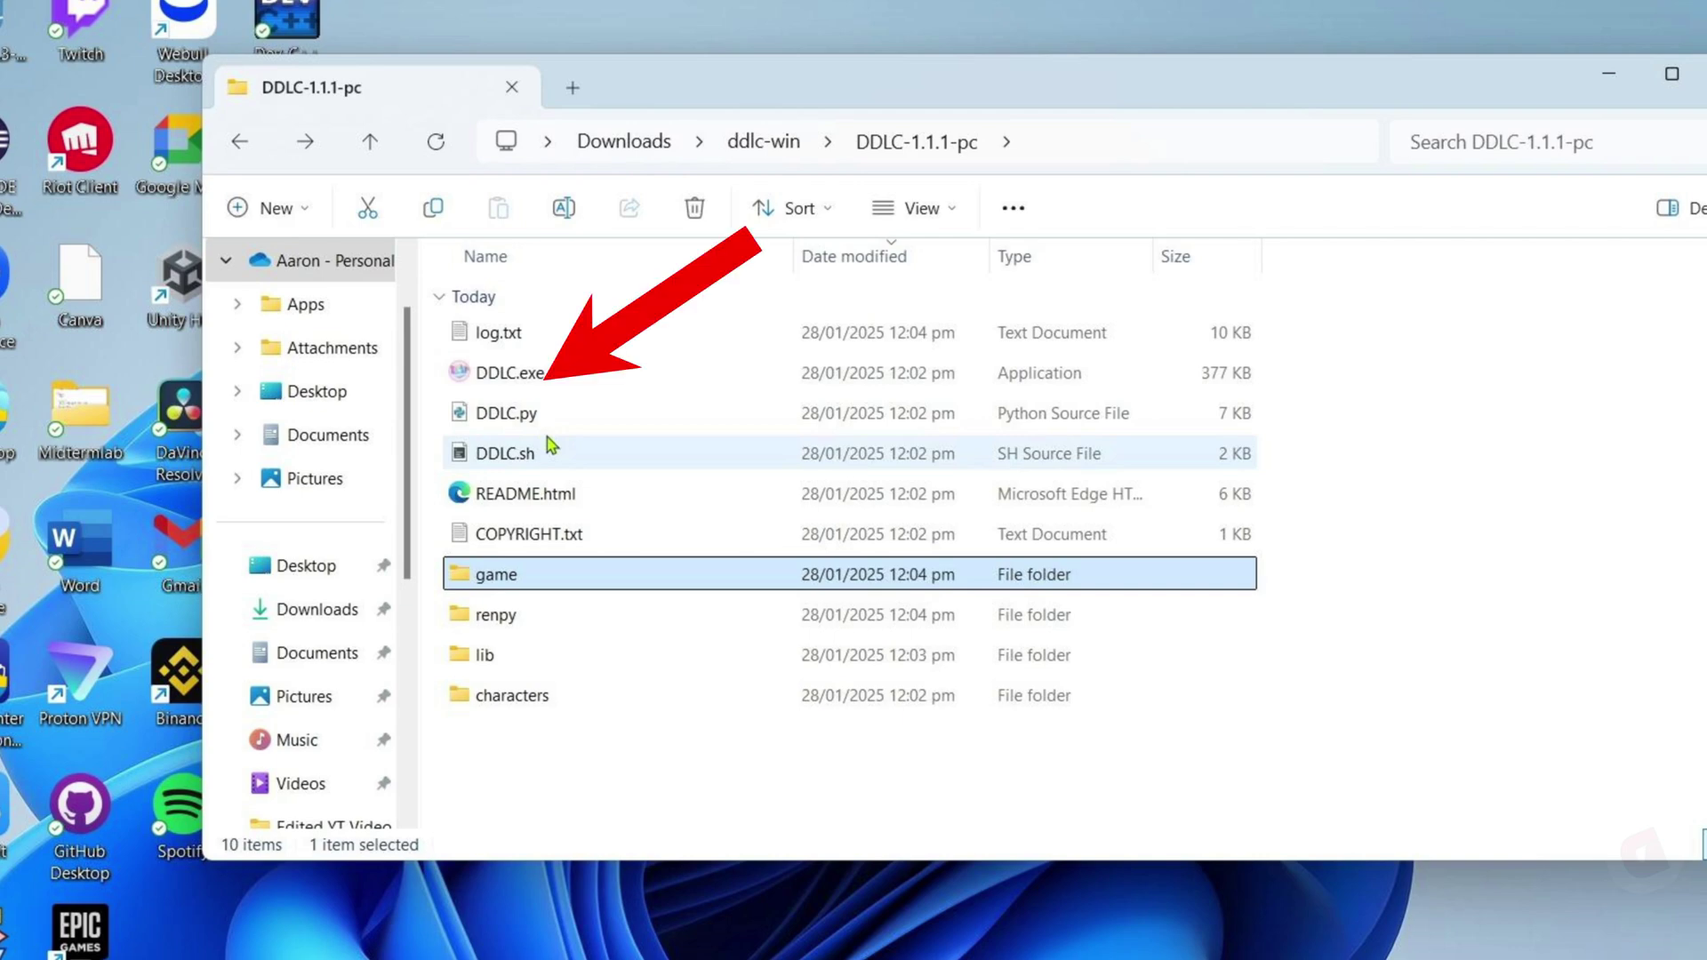
pyautogui.click(561, 380)
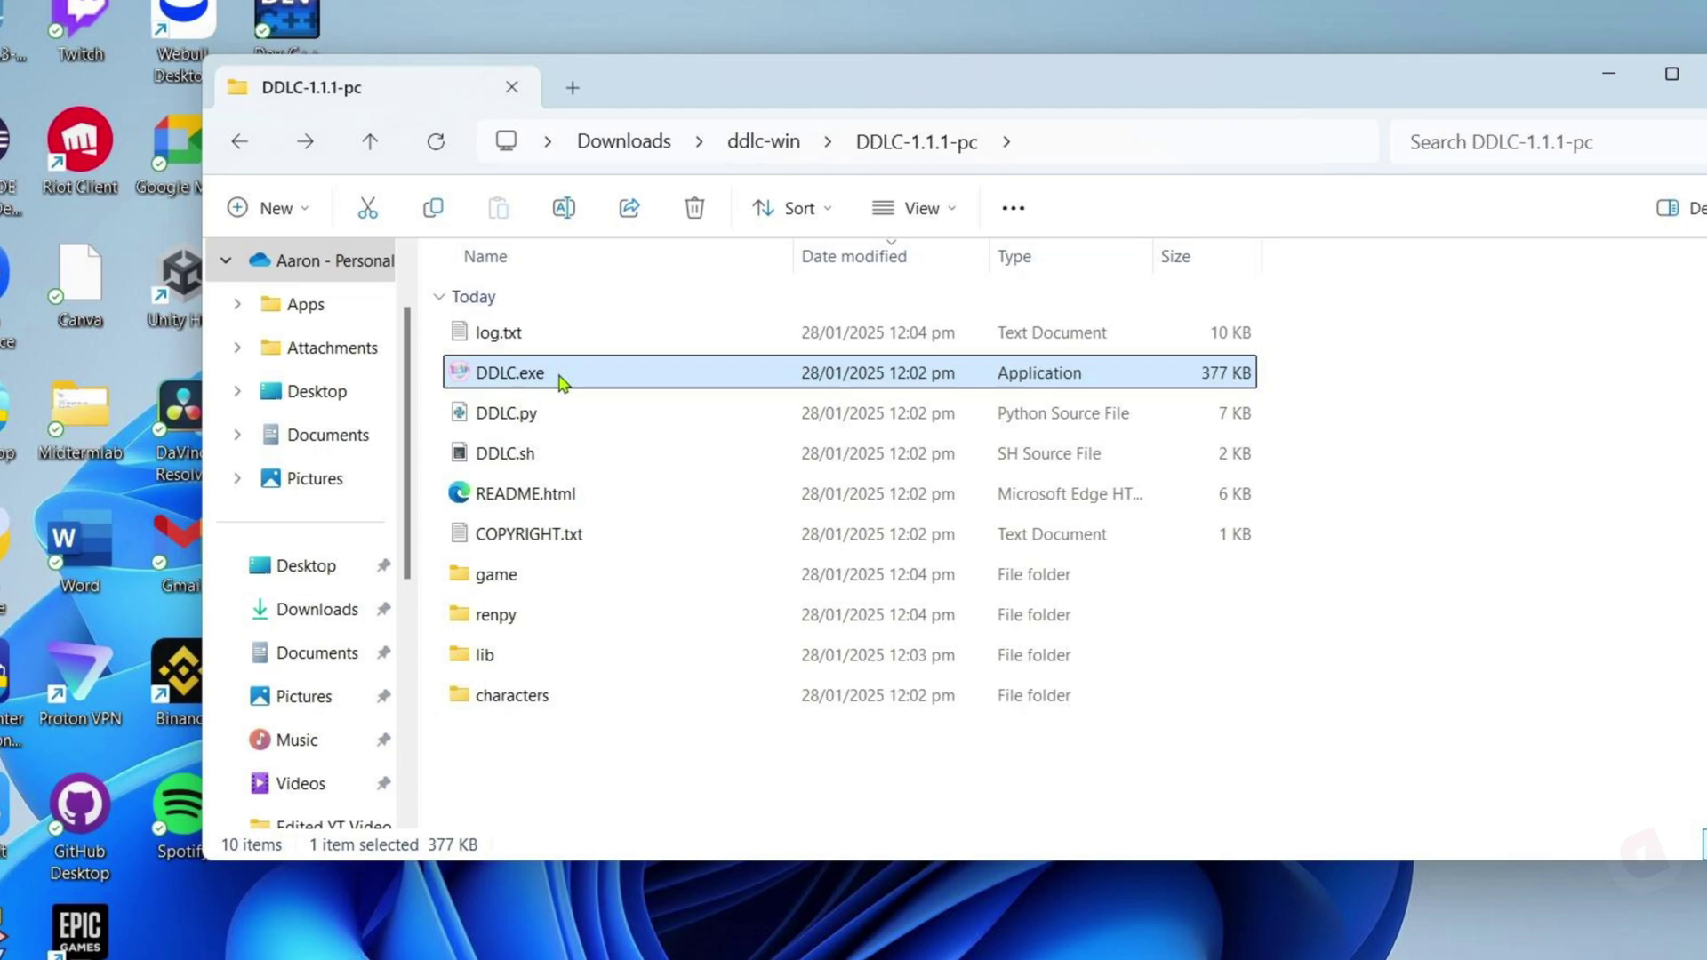
# Create a 'DDLC.exe - Shortcut' from the full context menu and select it.
pyautogui.rightClick(560, 379)
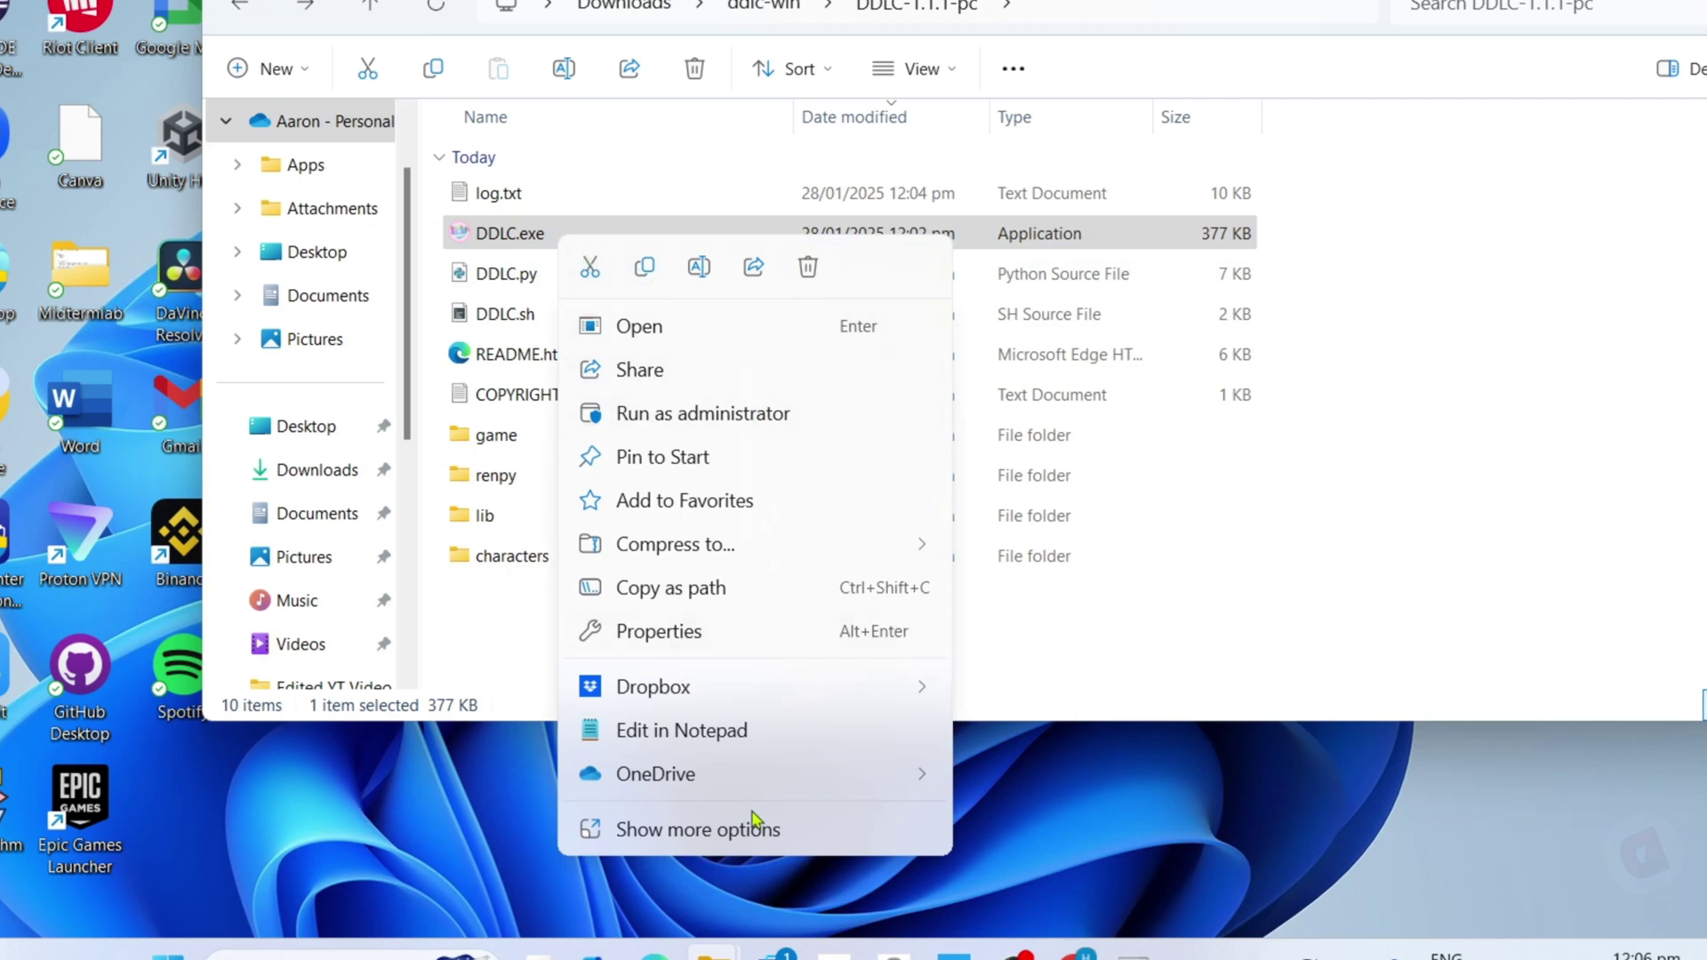
pyautogui.click(758, 831)
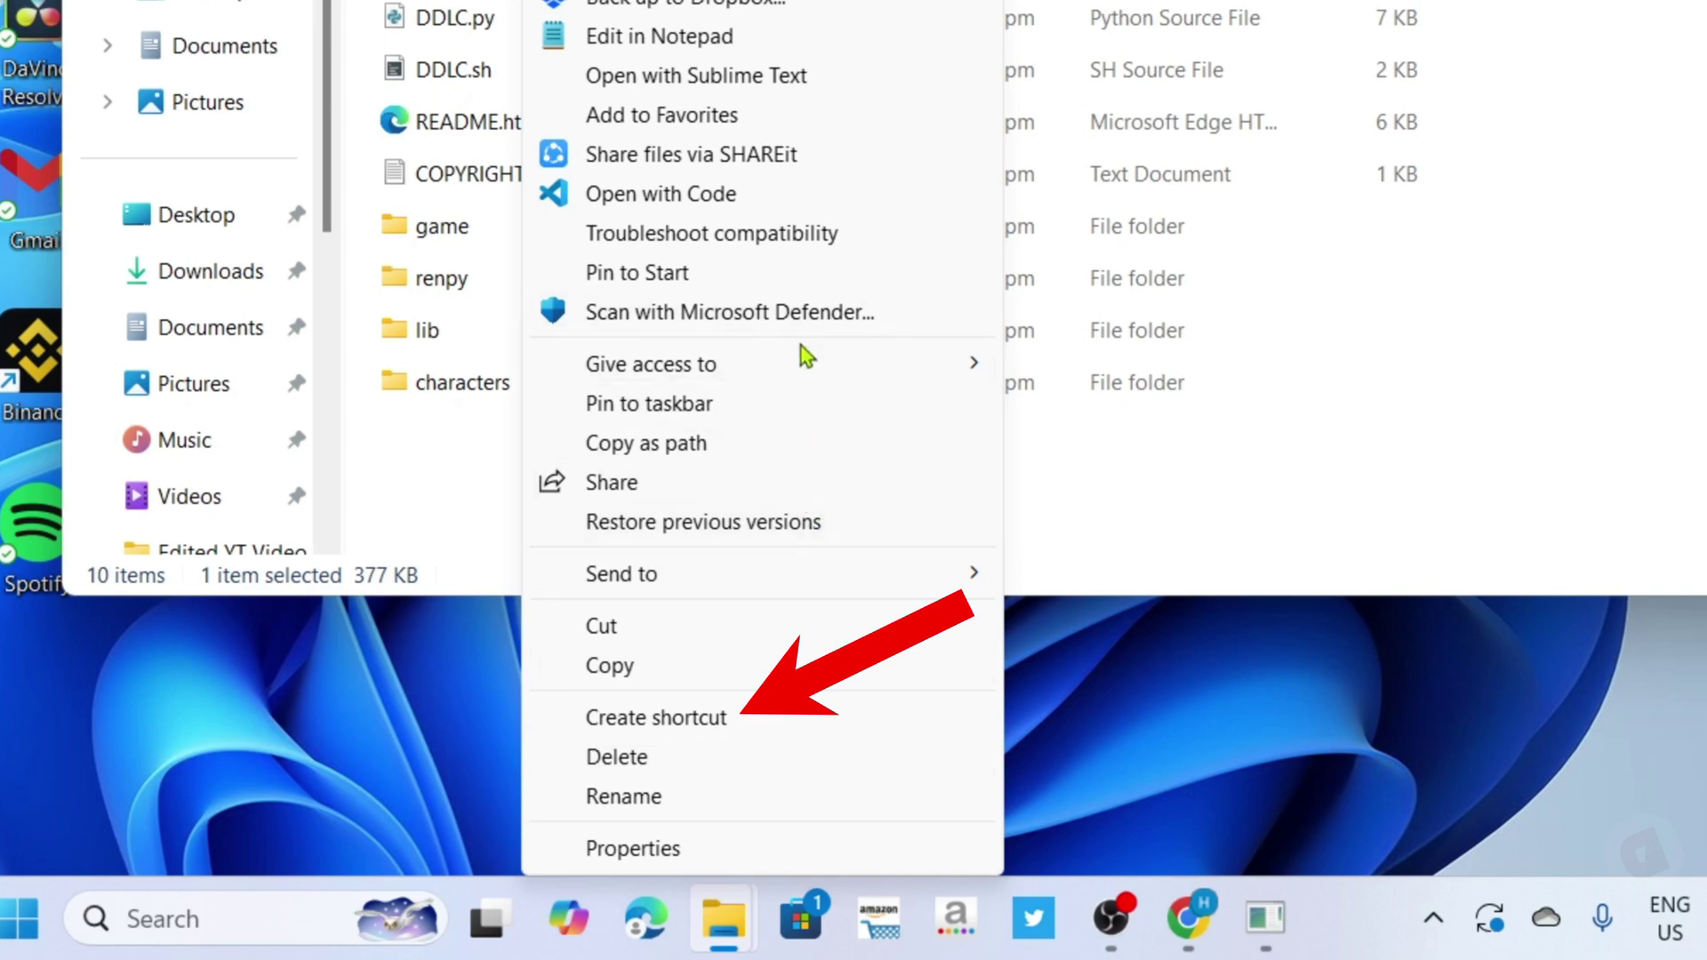
pyautogui.click(747, 723)
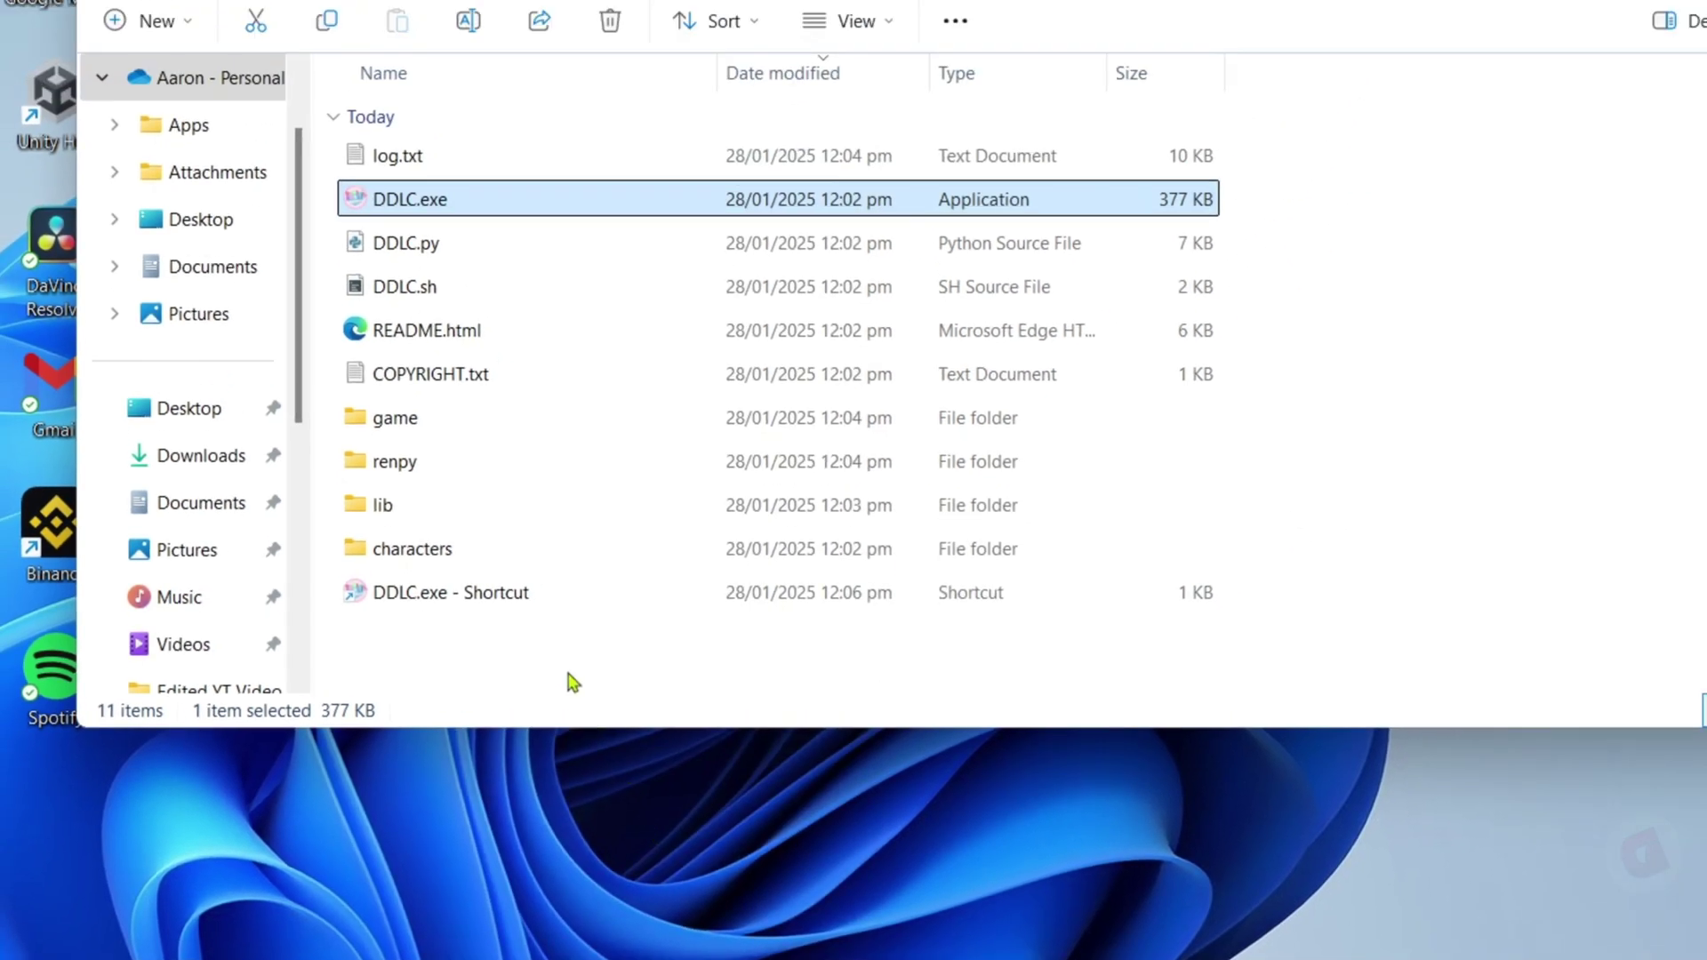
pyautogui.click(532, 594)
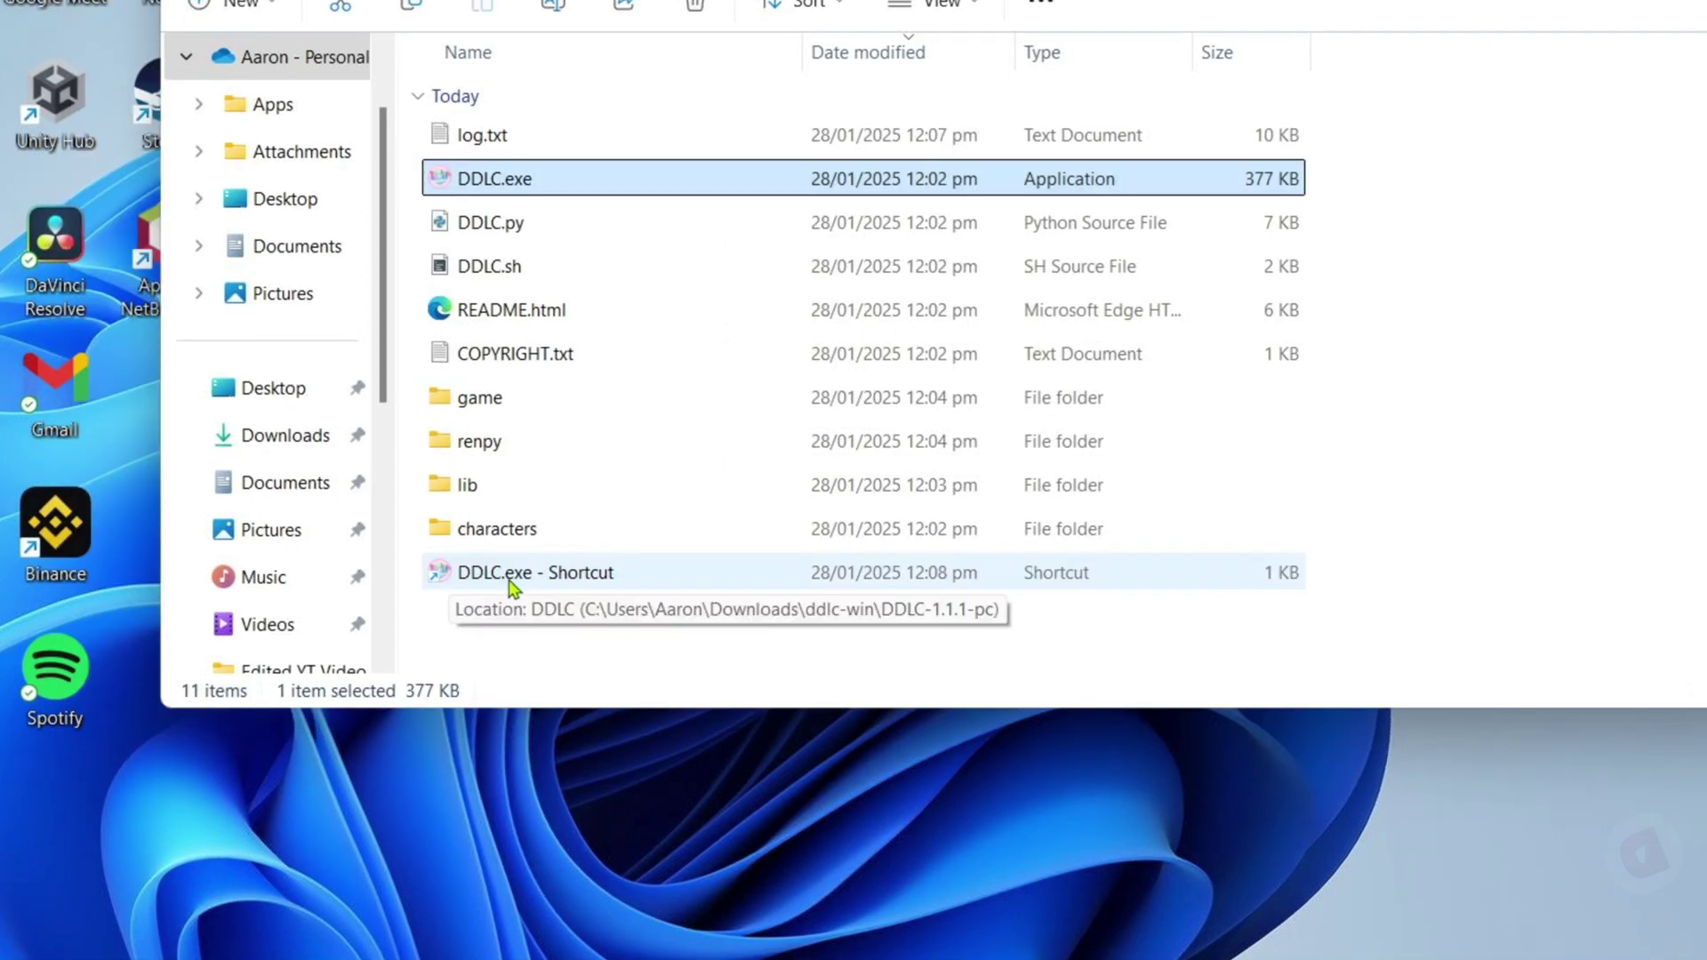
# Move the DDLC shortcut onto the desktop, placing it beside the Gmail icon.
pyautogui.moveTo(374, 590); pyautogui.dragTo(201, 829)
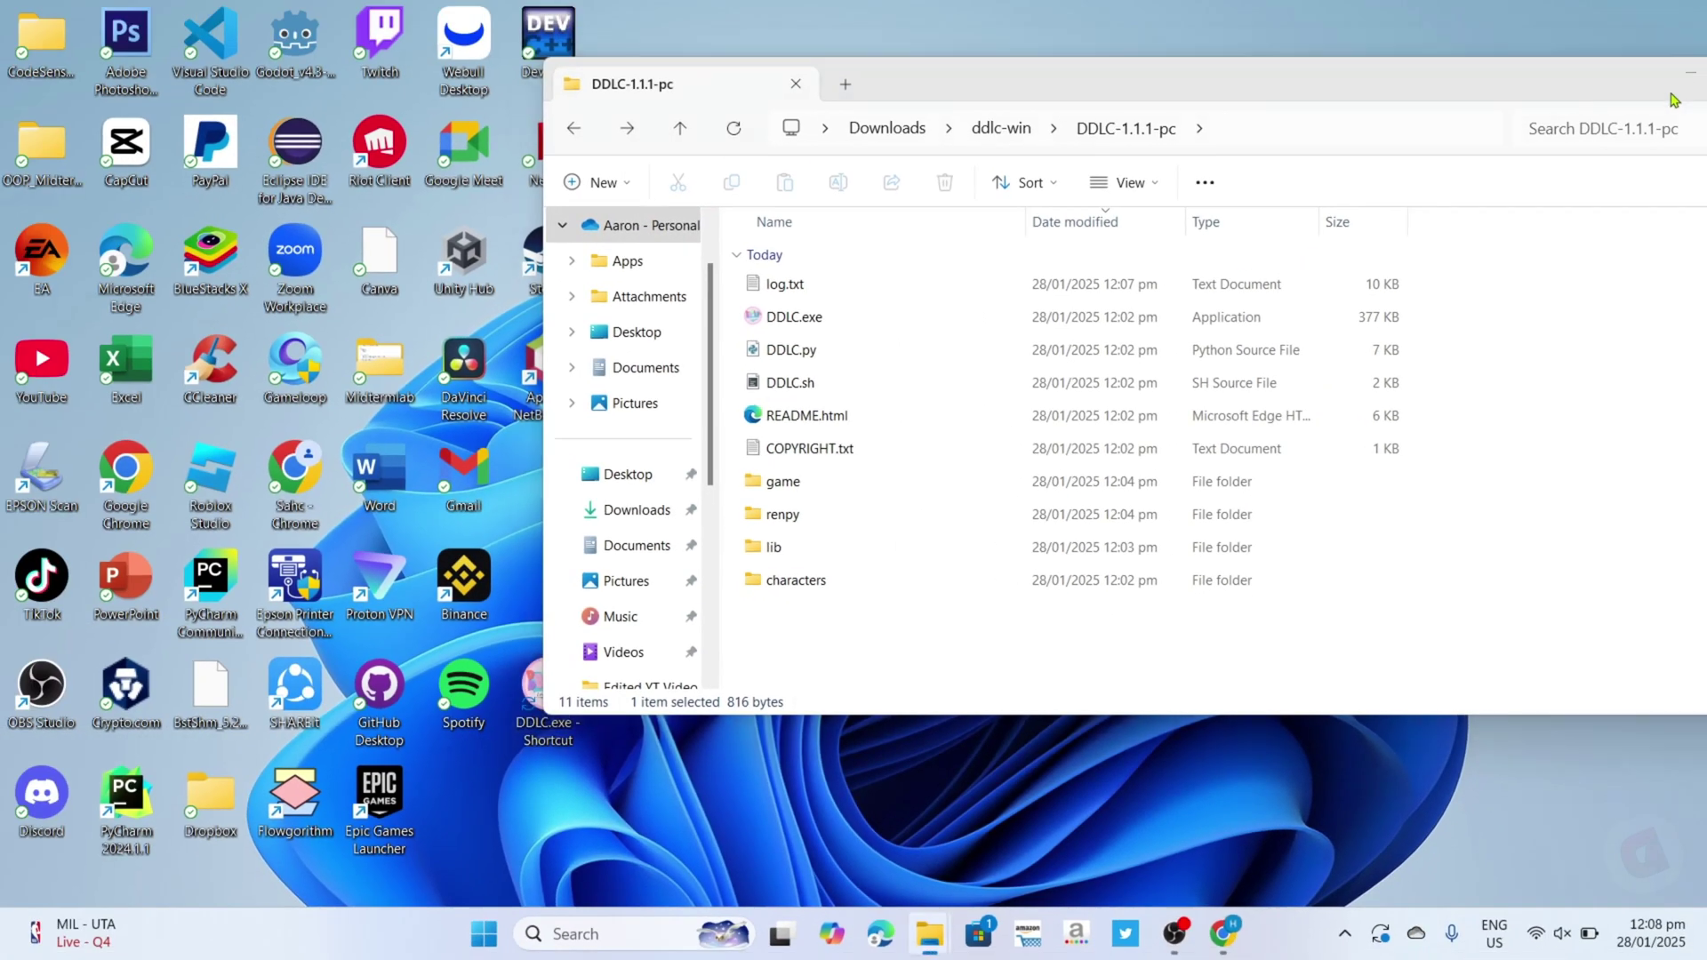
pyautogui.press('super+d')
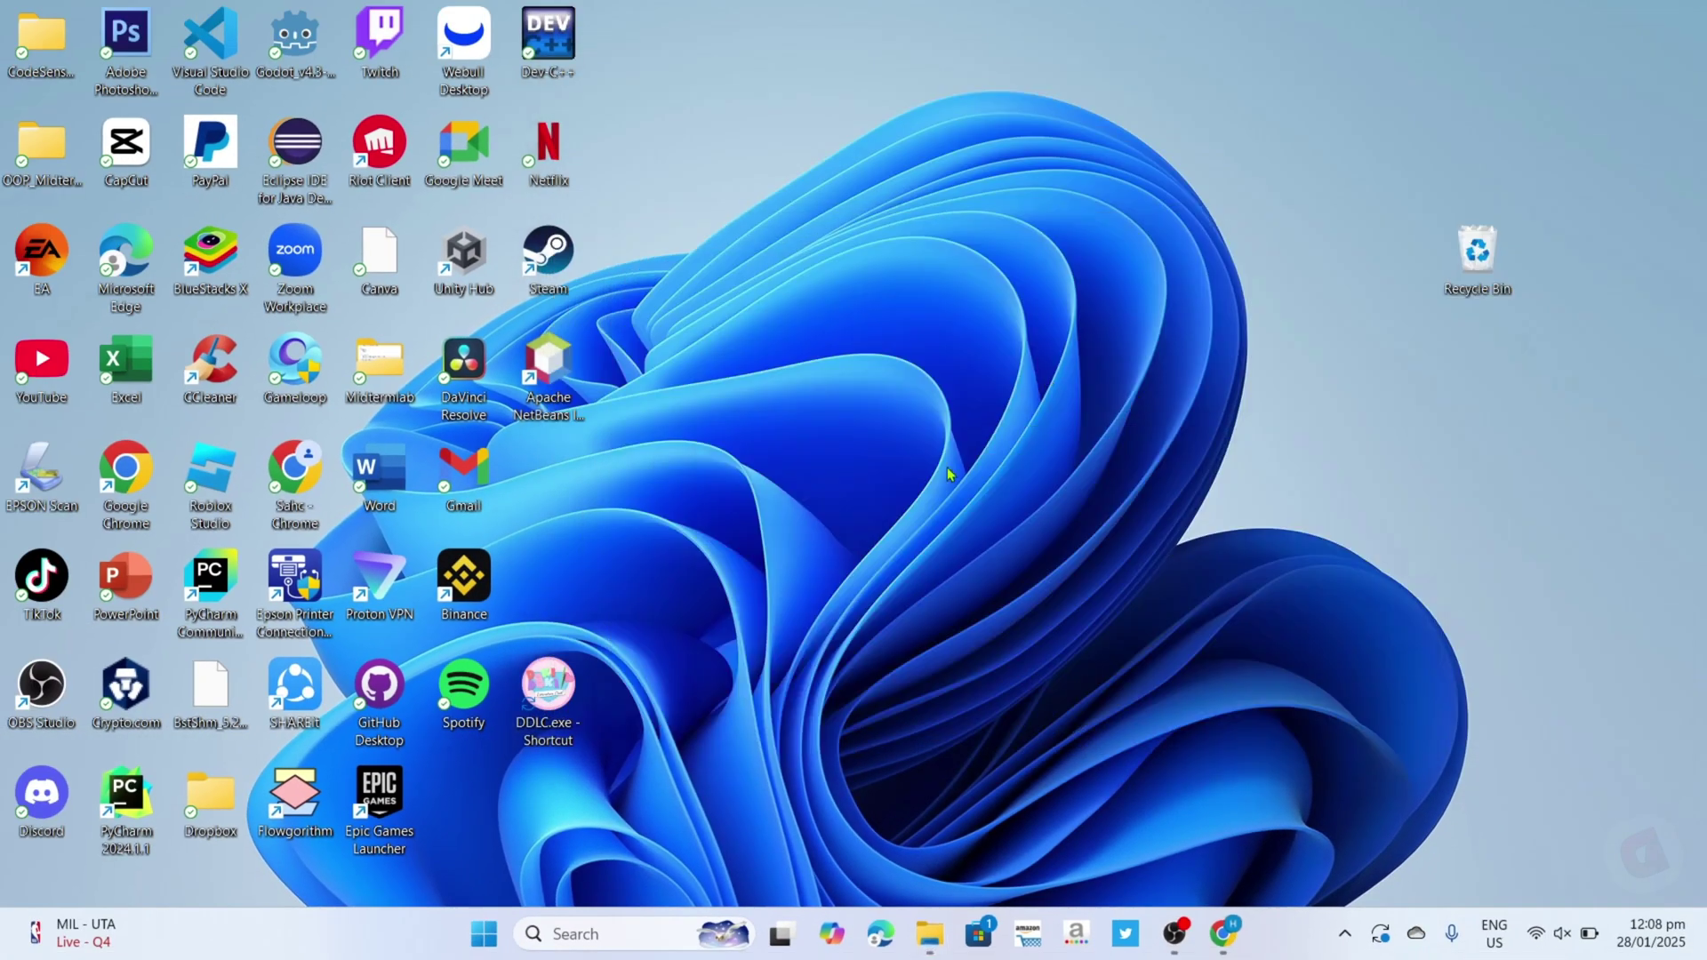
pyautogui.moveTo(549, 692); pyautogui.dragTo(549, 480)
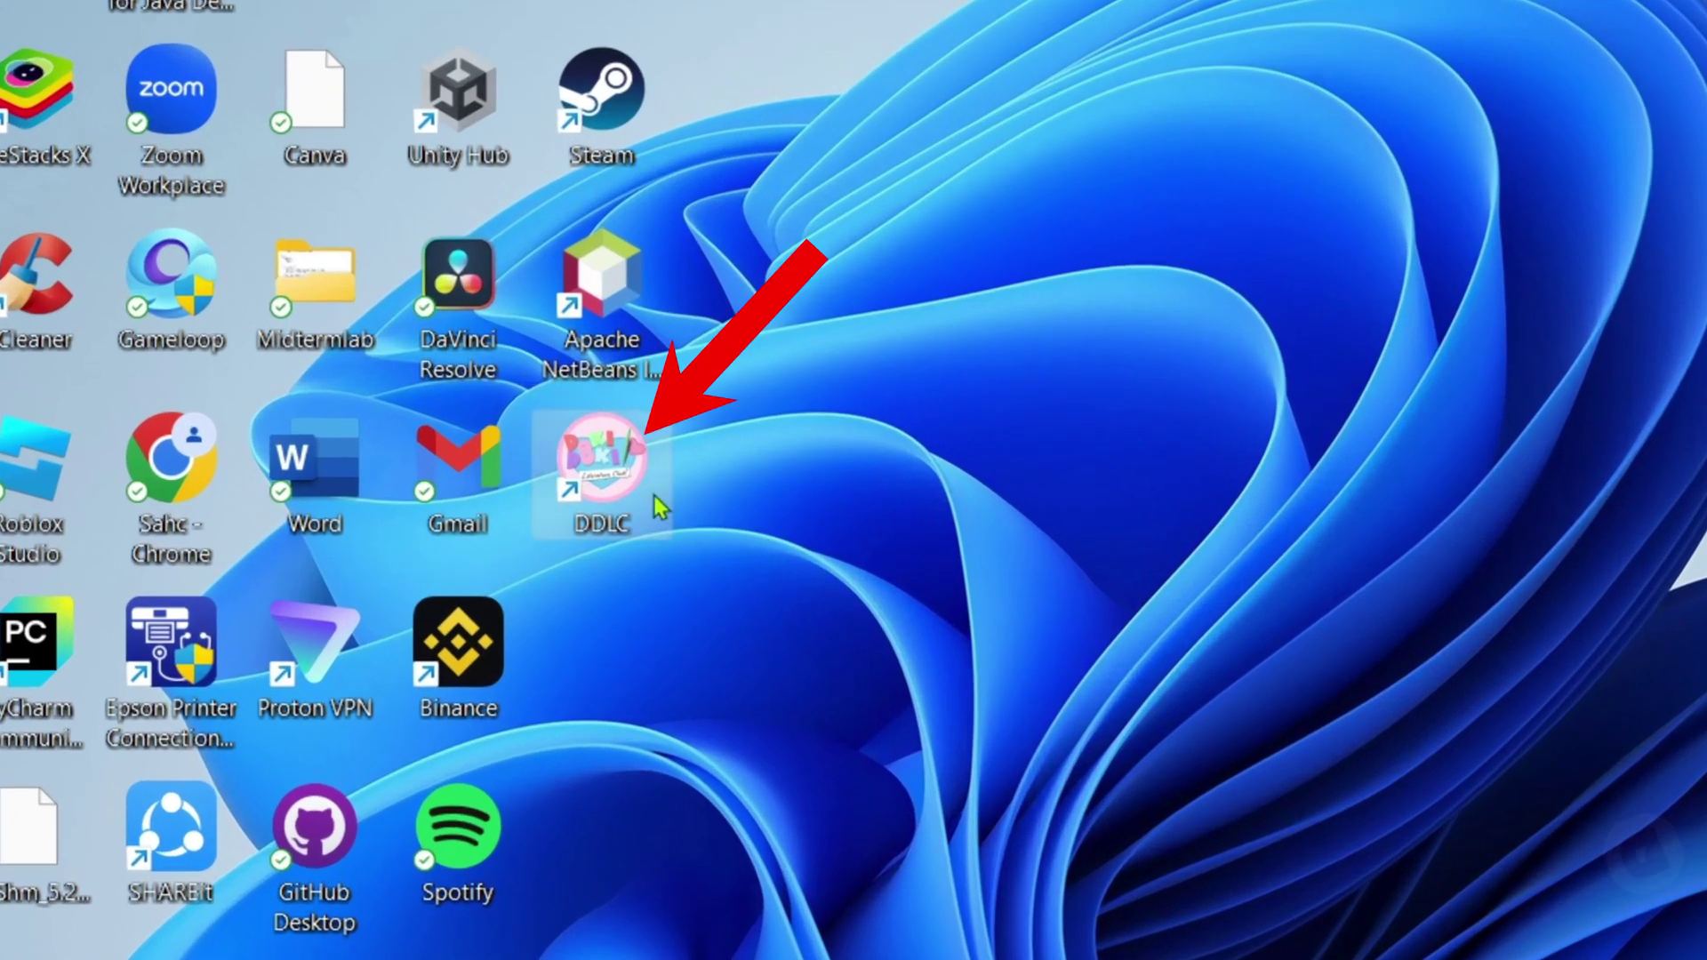
# Launch DDLC from its desktop shortcut, start a New Game, and advance three opening dialogue lines.
pyautogui.doubleClick(616, 488)
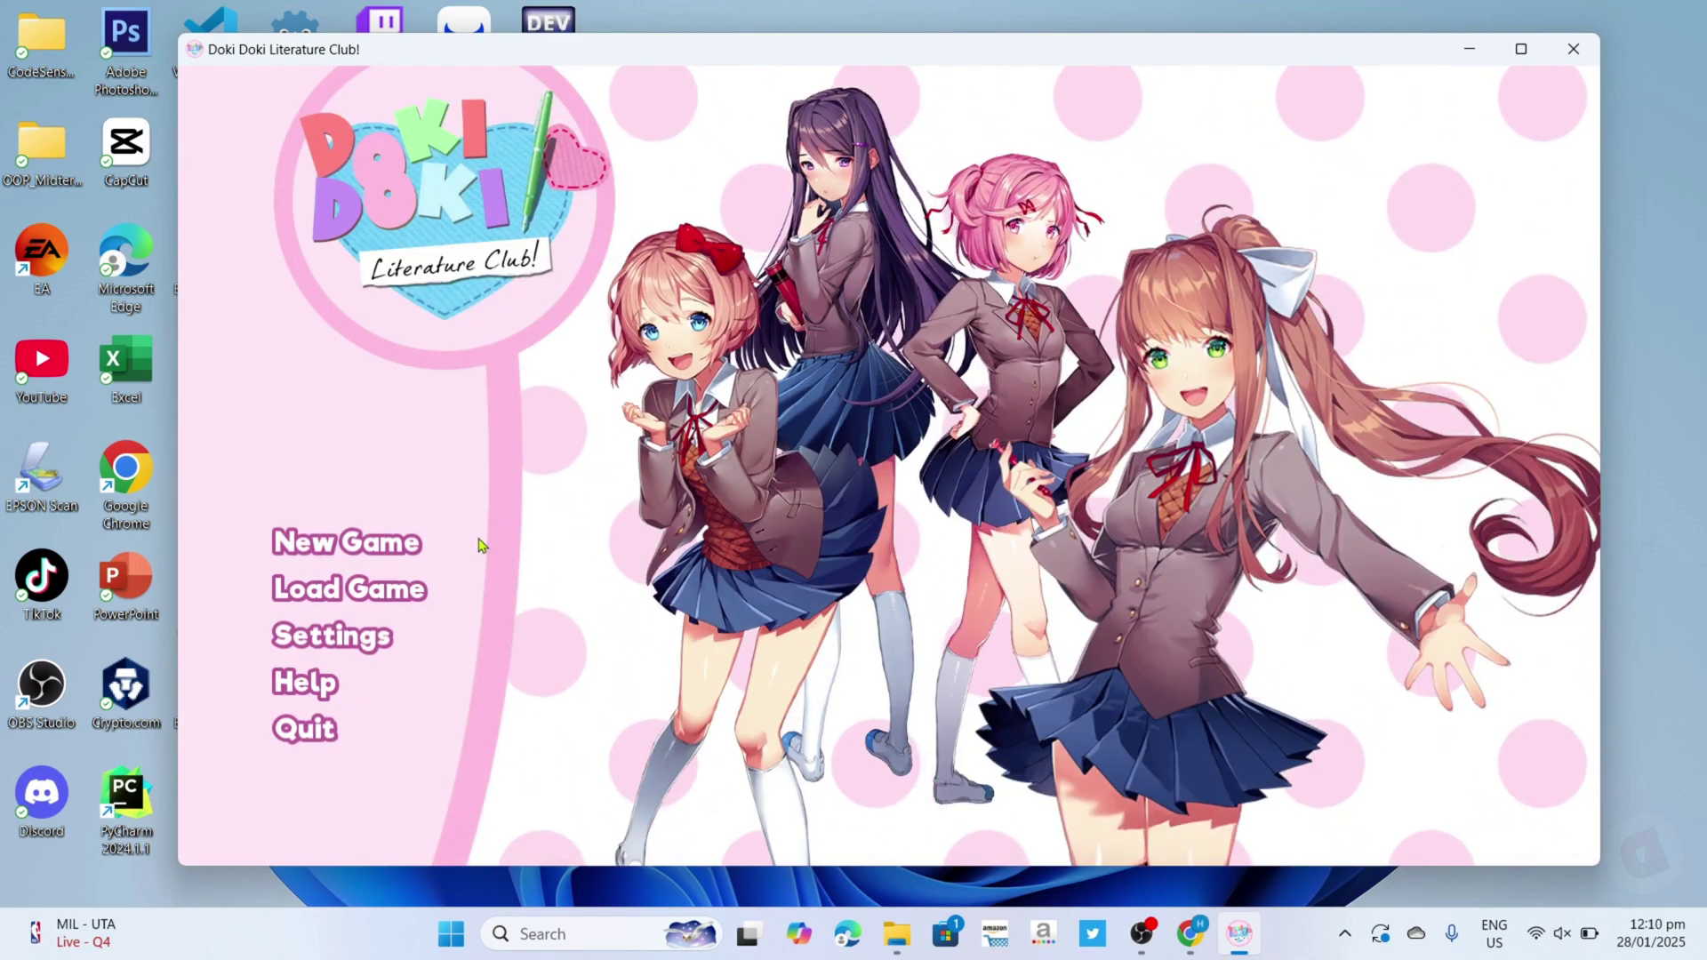
pyautogui.click(413, 543)
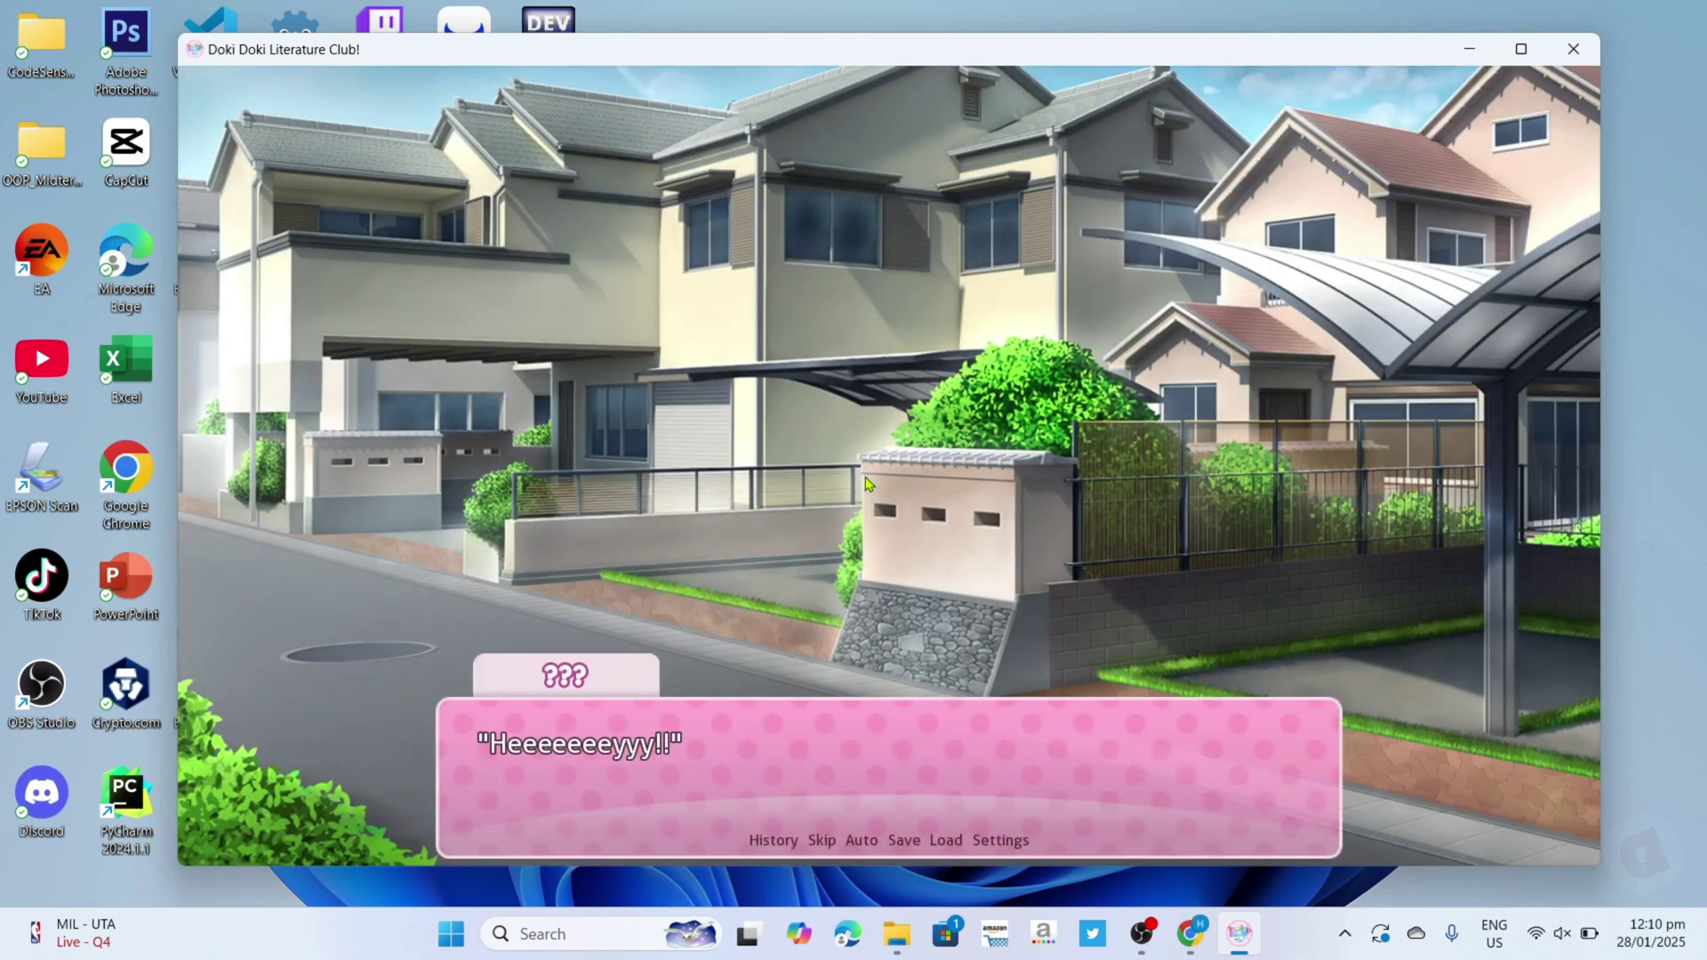
pyautogui.click(869, 482)
pyautogui.click(868, 483)
pyautogui.click(868, 483)
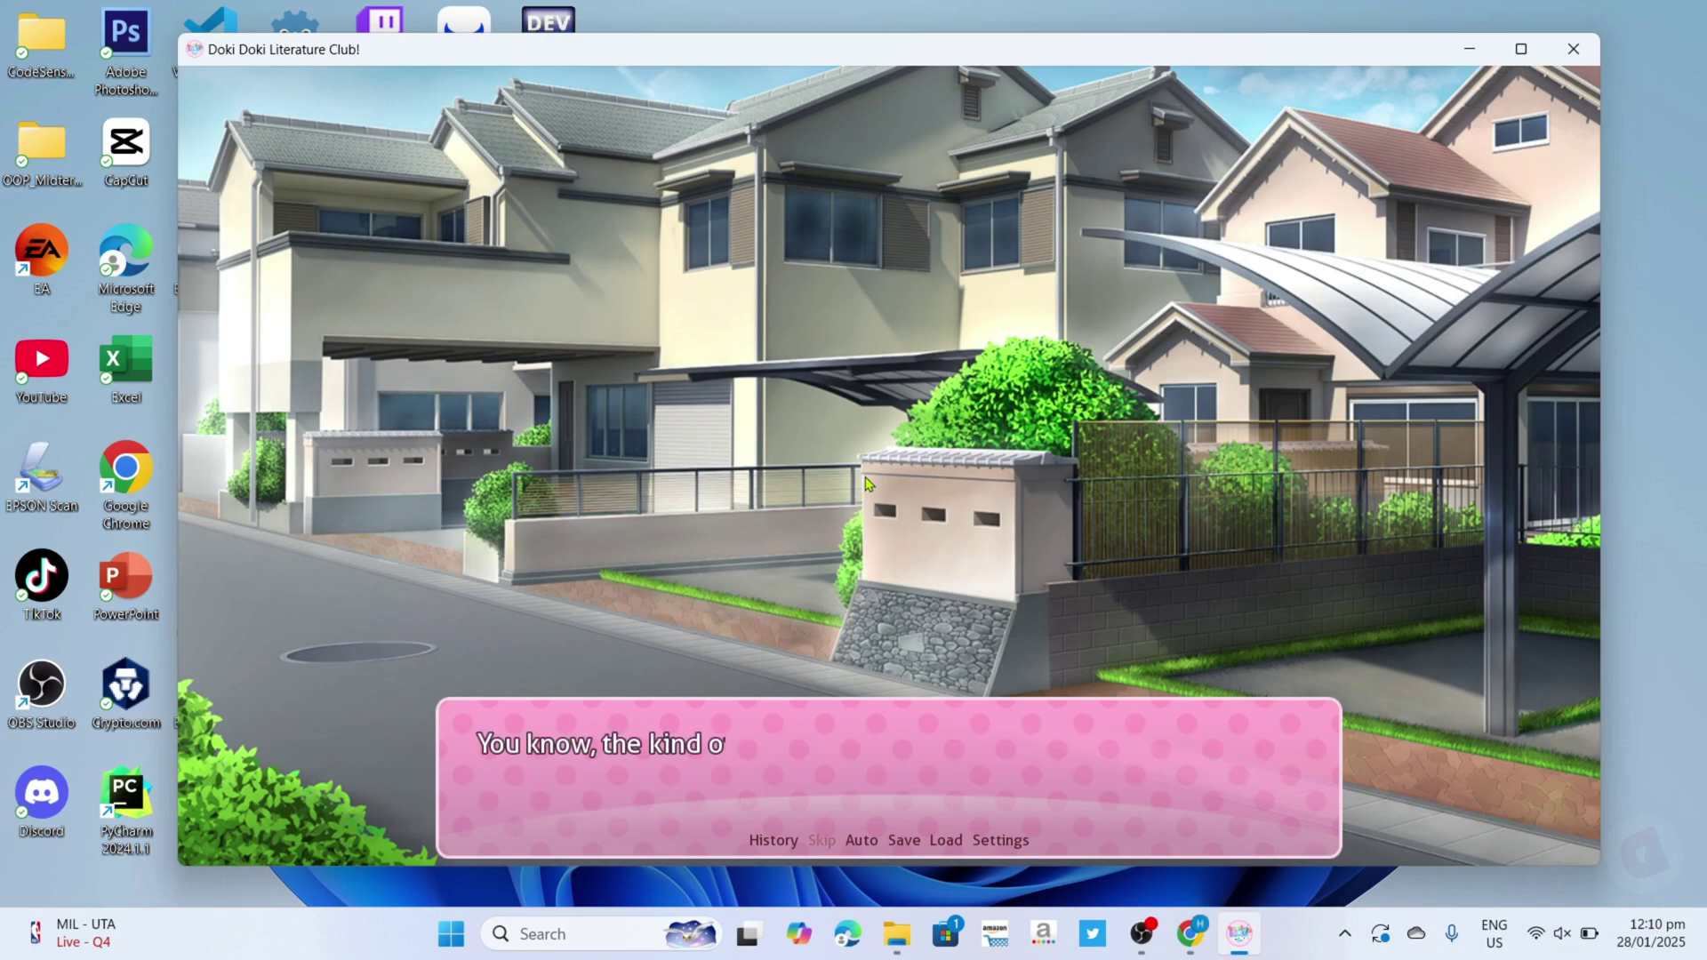